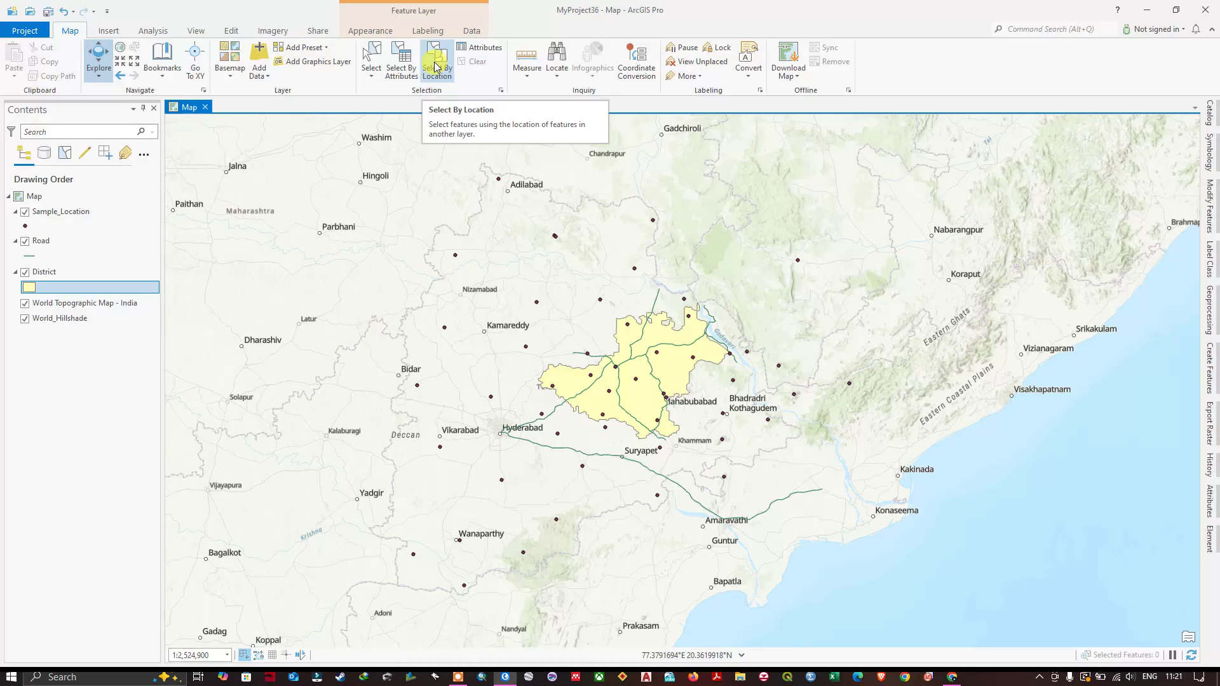
Switch to the browser showing the Esri 'Using Select By Location' help page.
key(alt+Tab)
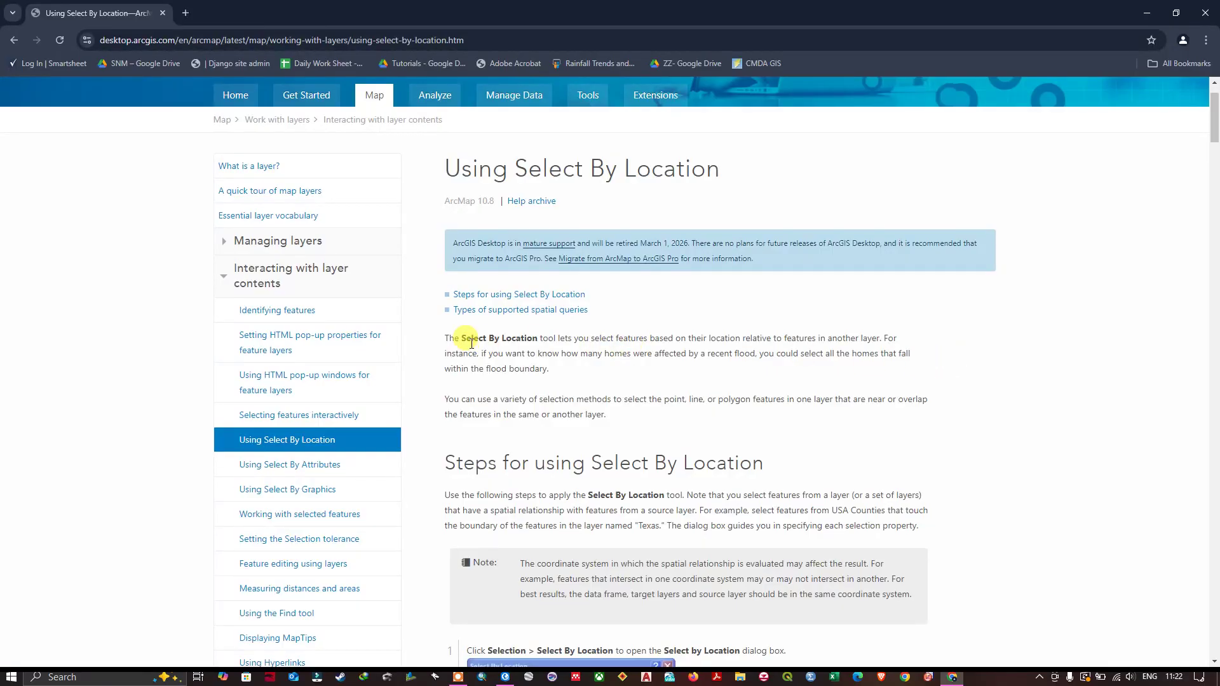
Read the intro's opening sentence, flood example and 'flood boundary', then return to ArcGIS Pro.
drag(445, 338, 883, 344)
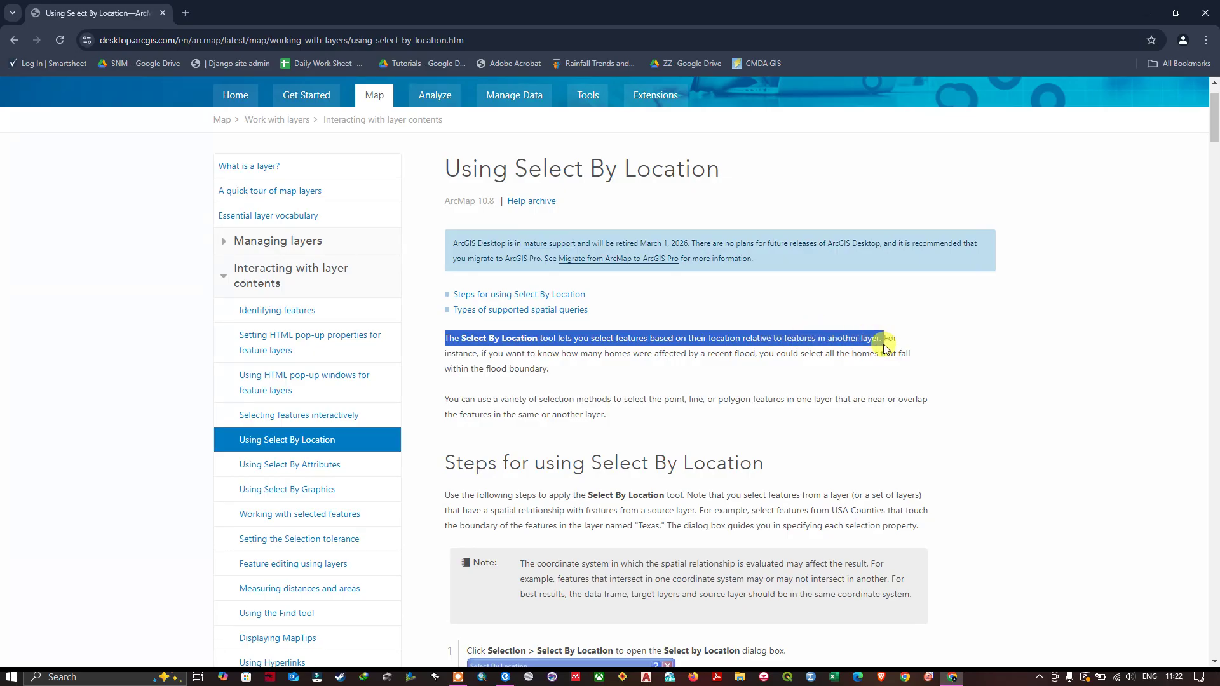
click(757, 365)
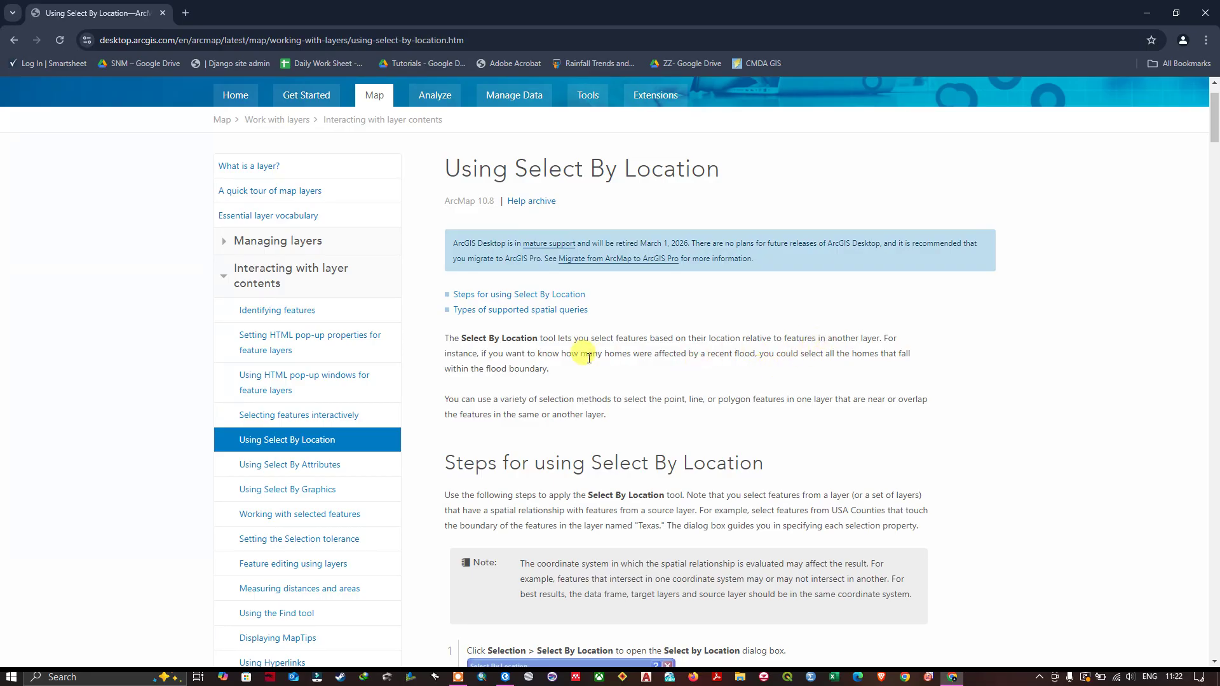
drag(482, 353, 755, 356)
click(757, 355)
drag(487, 368, 553, 374)
click(601, 372)
click(507, 675)
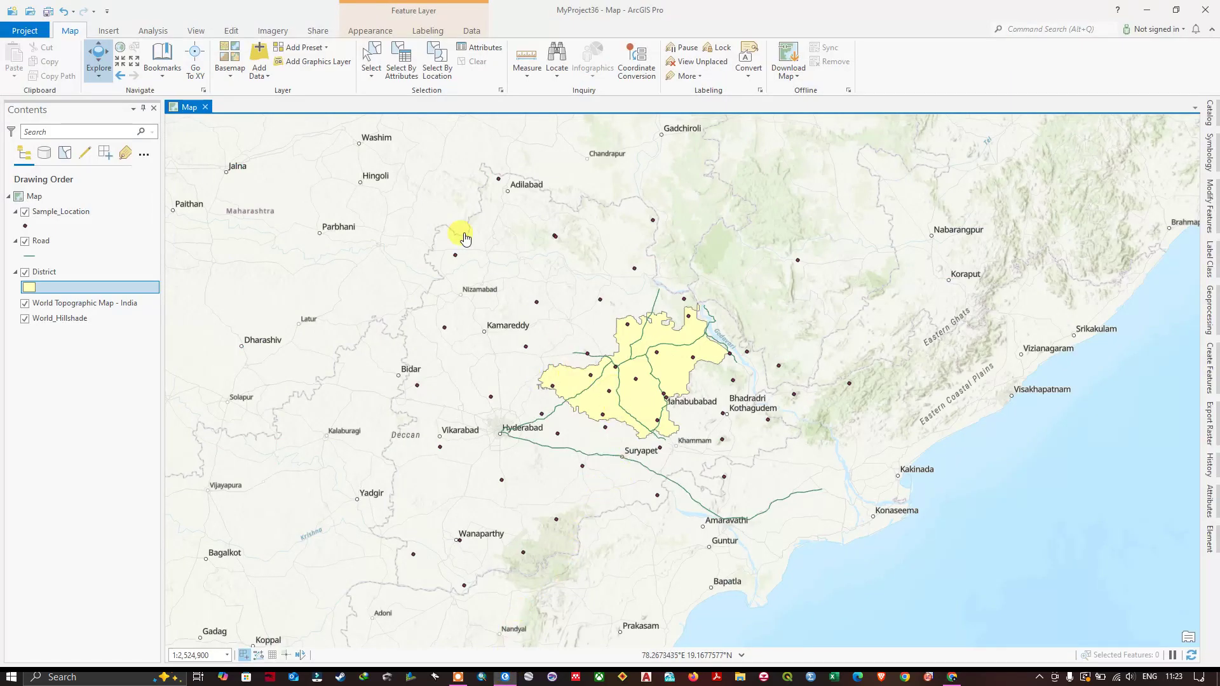
Open Select By Location at the map's right, hide District, and zoom around Warangal.
click(443, 75)
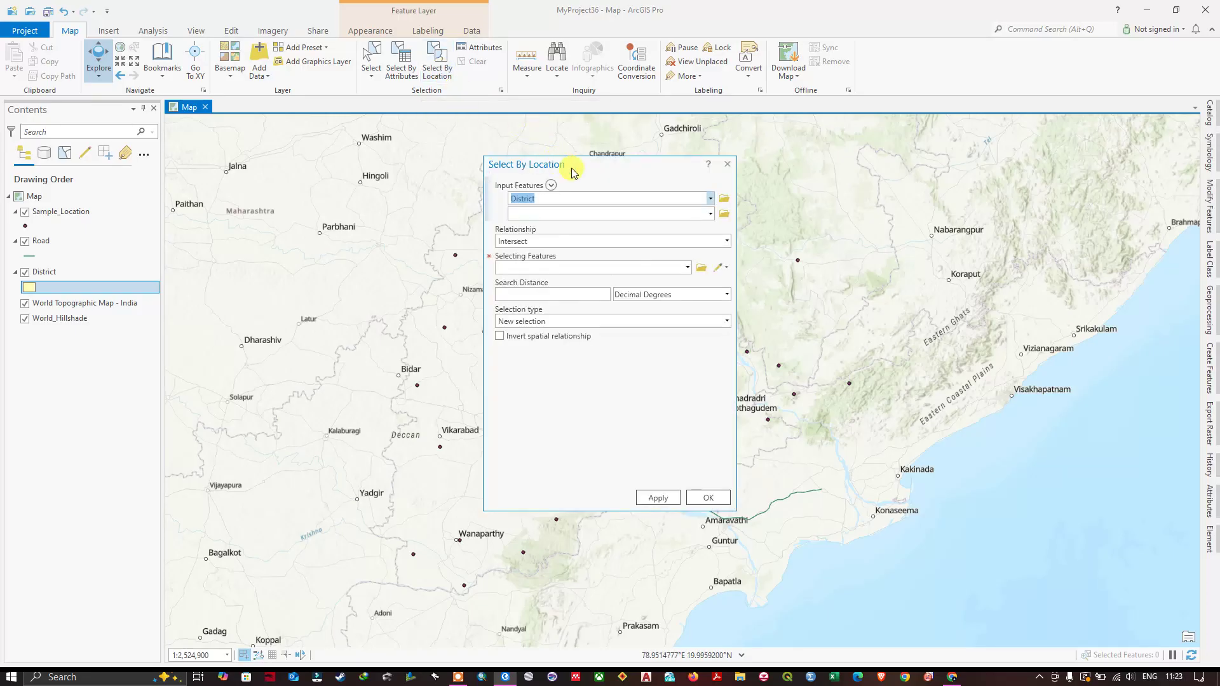
drag(594, 169, 994, 230)
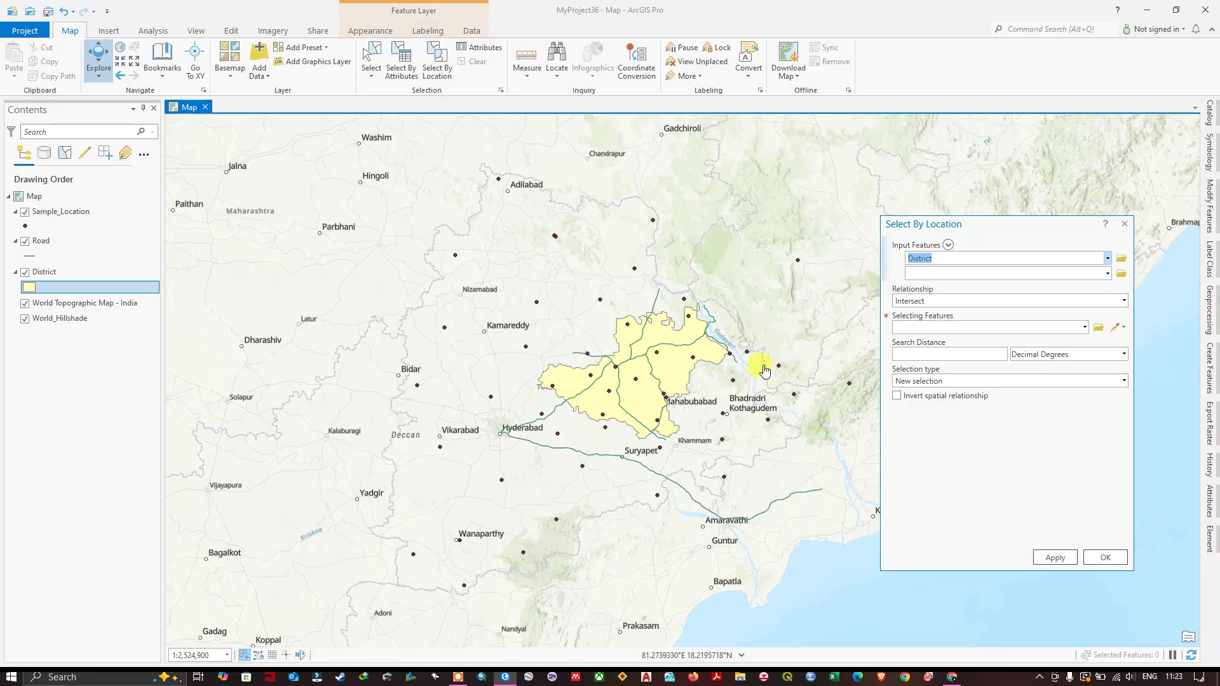
click(25, 272)
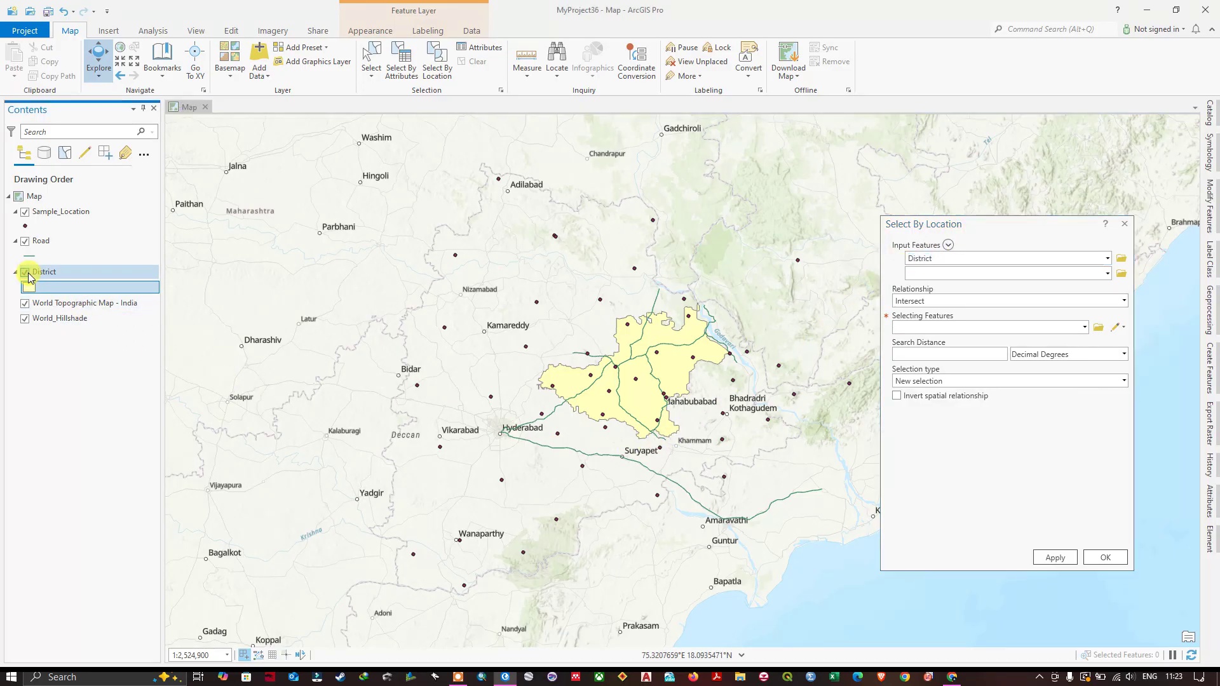
scroll(638, 381, up, 2)
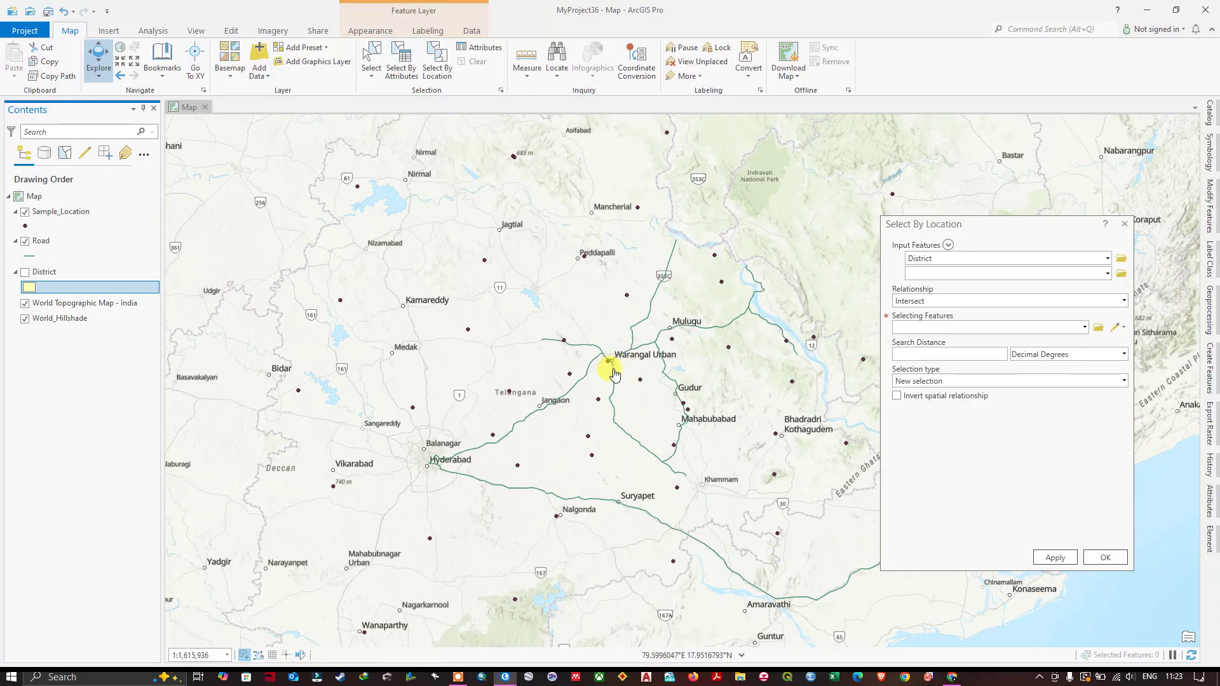
scroll(614, 374, up, 3)
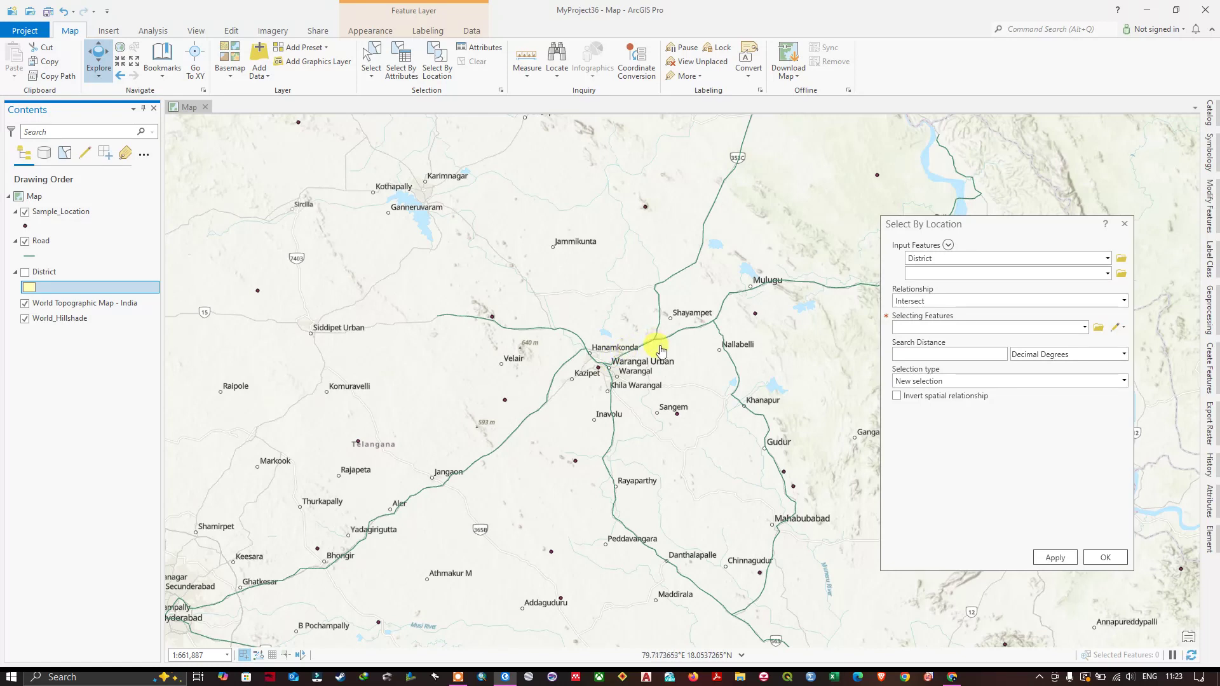
scroll(636, 368, down, 3)
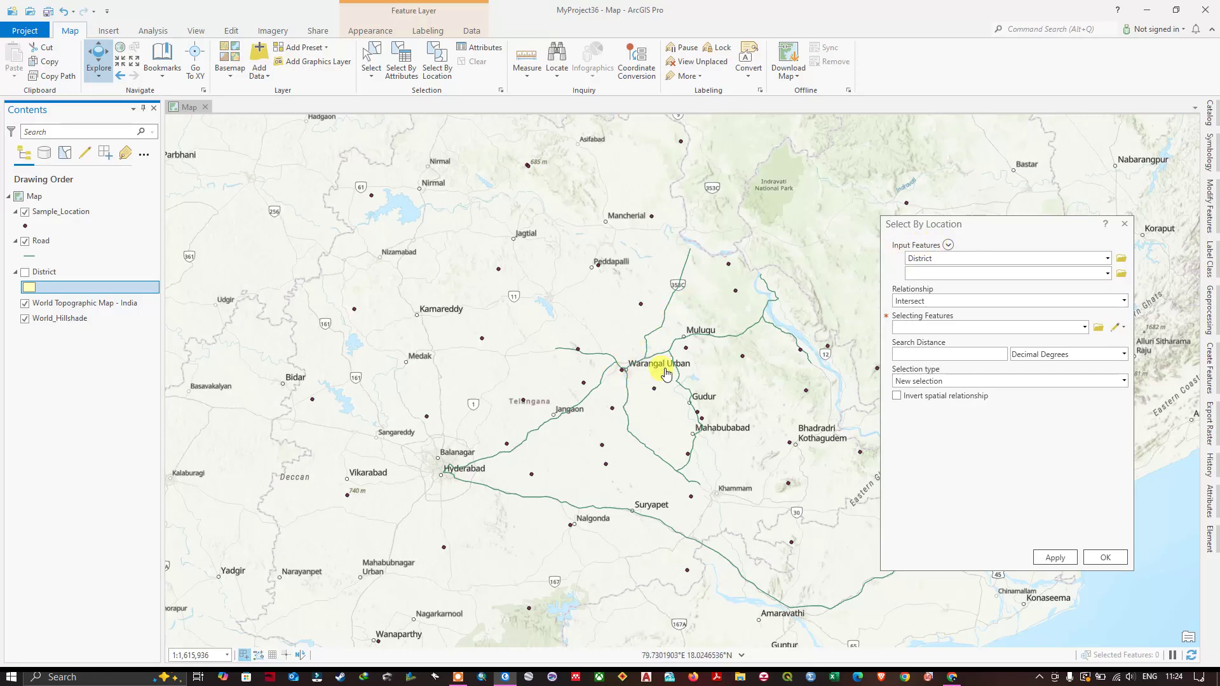
Set Input Features to Sample_Location and Relationship to Within a distance.
click(1108, 259)
click(946, 273)
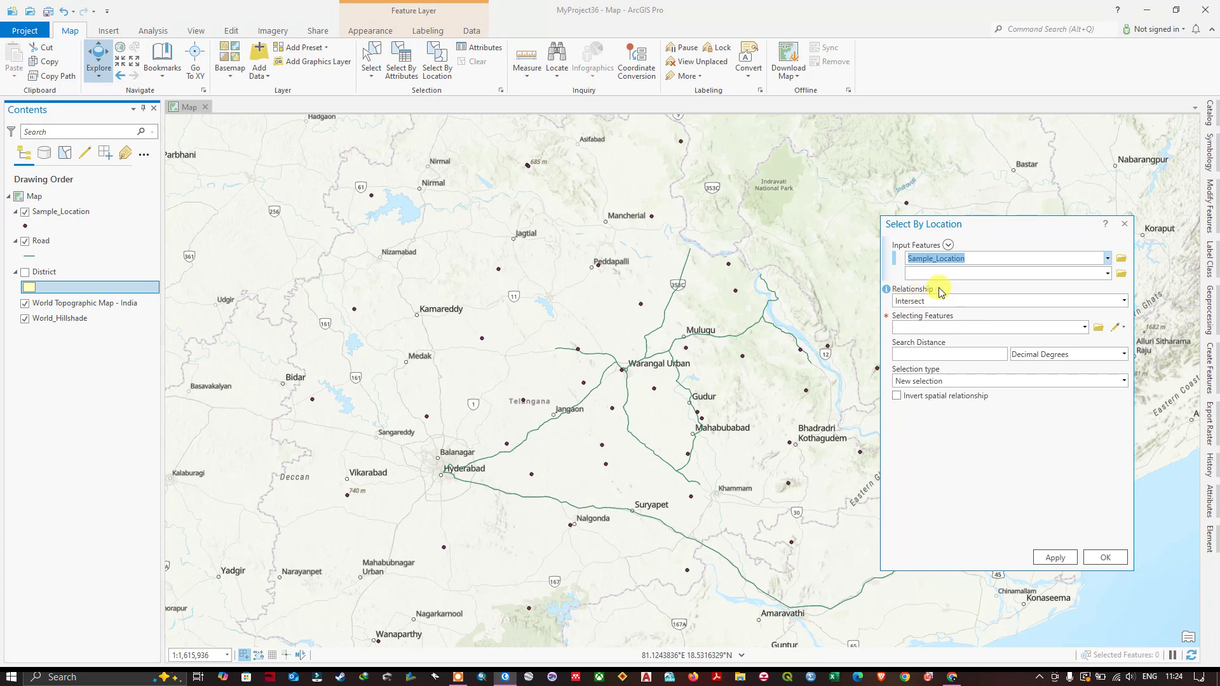
click(1125, 301)
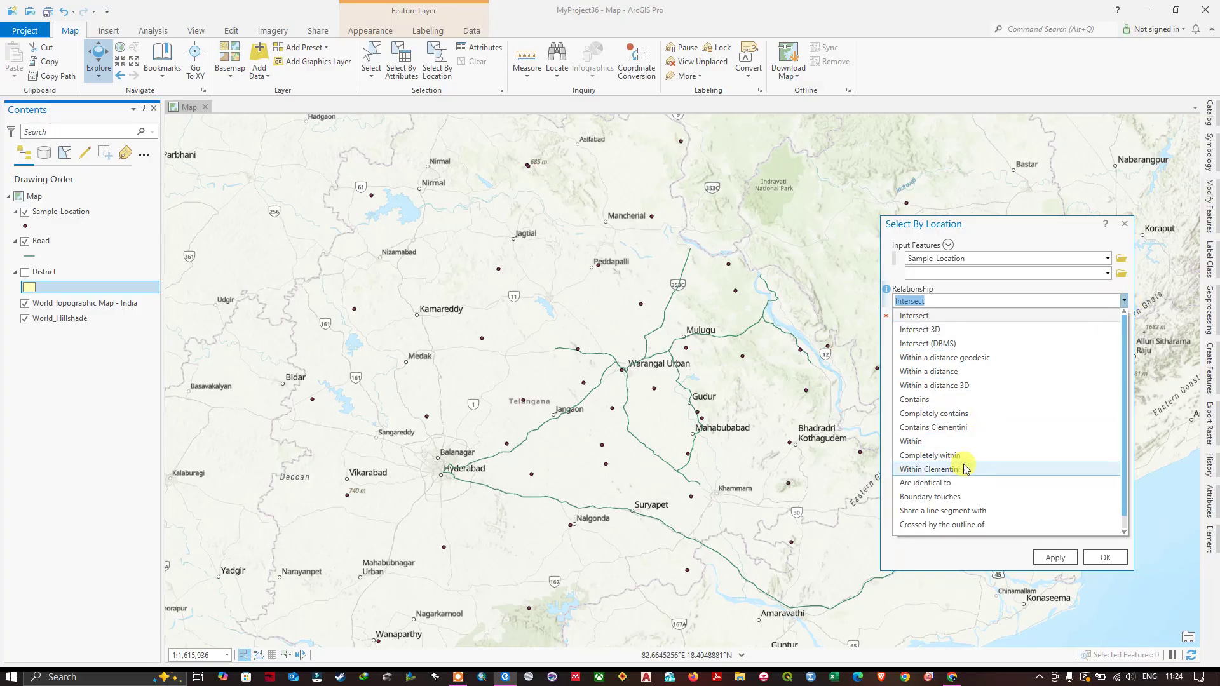
scroll(974, 467, down, 1)
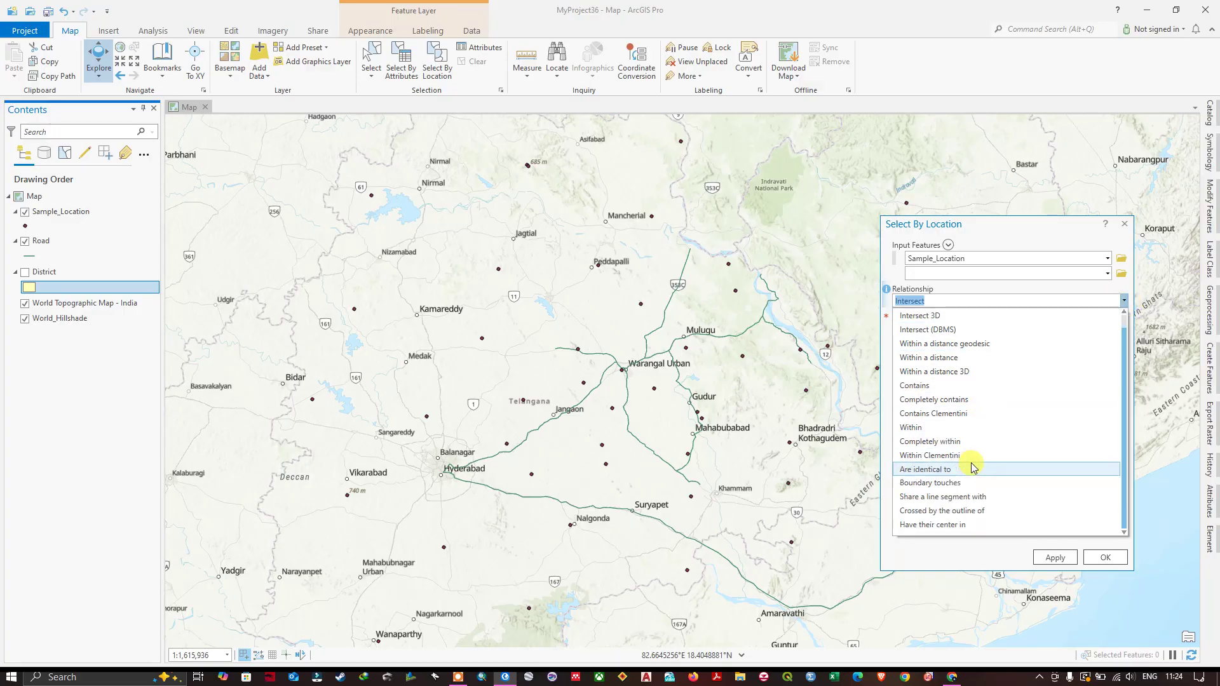
click(944, 360)
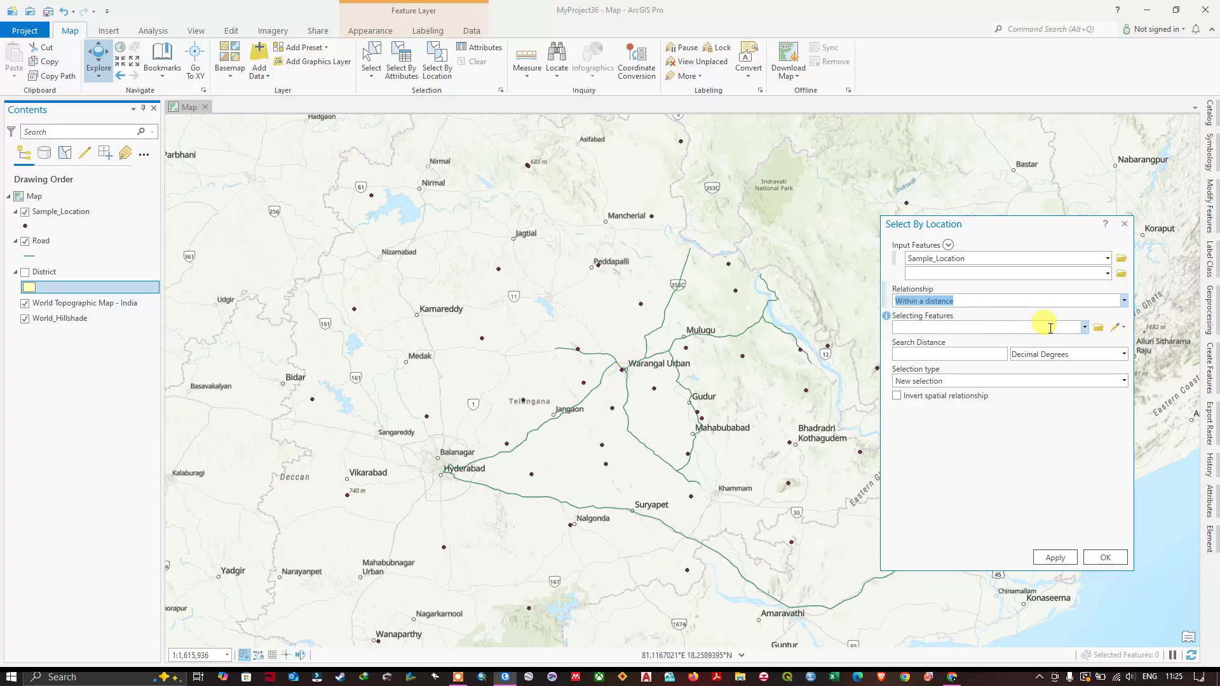
Use Road as selecting features with a 2000 Meters search distance as a New selection.
click(1084, 328)
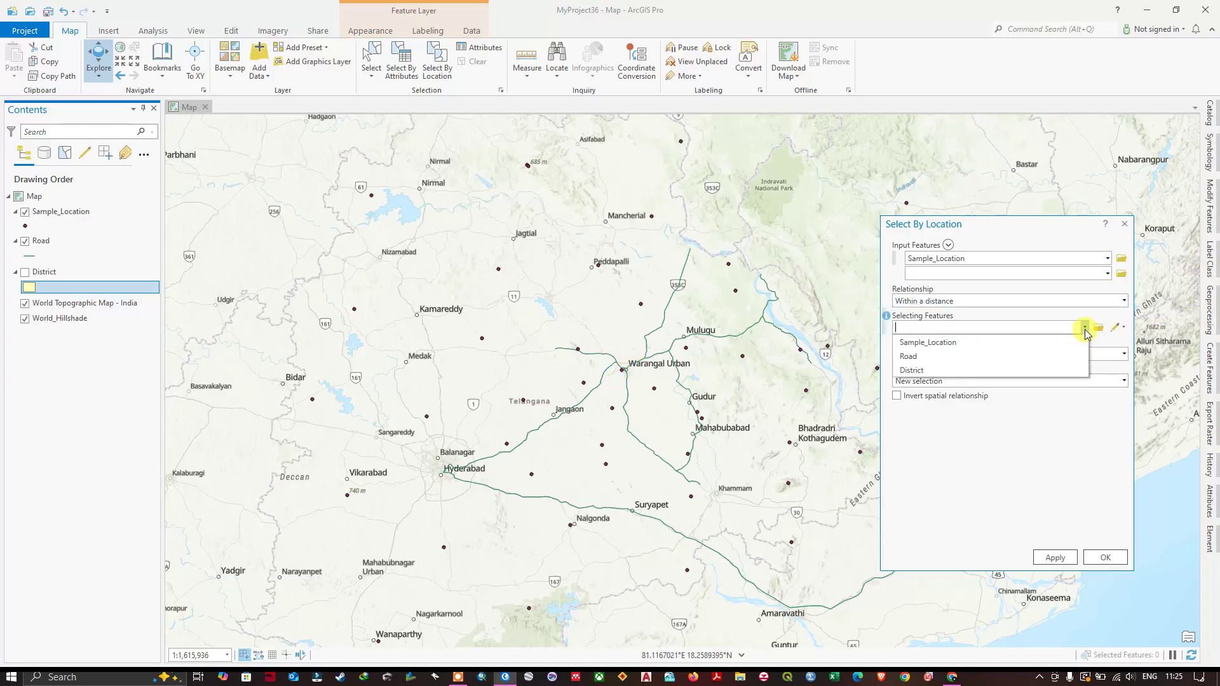
click(907, 359)
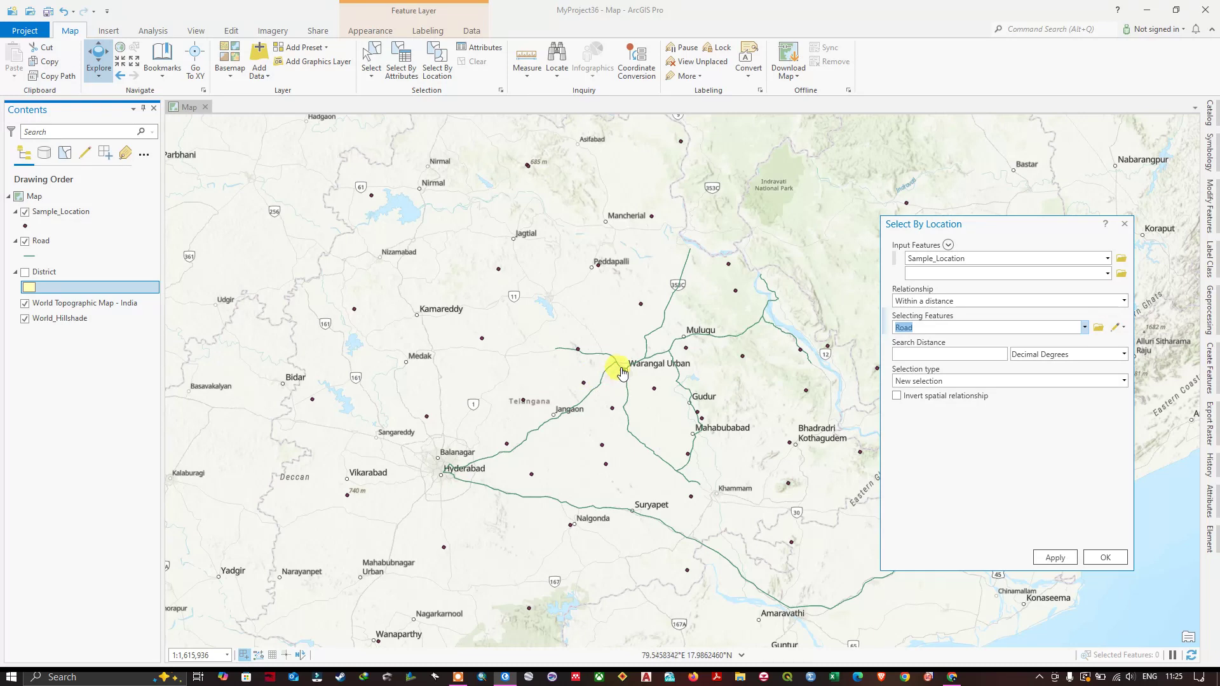
click(910, 354)
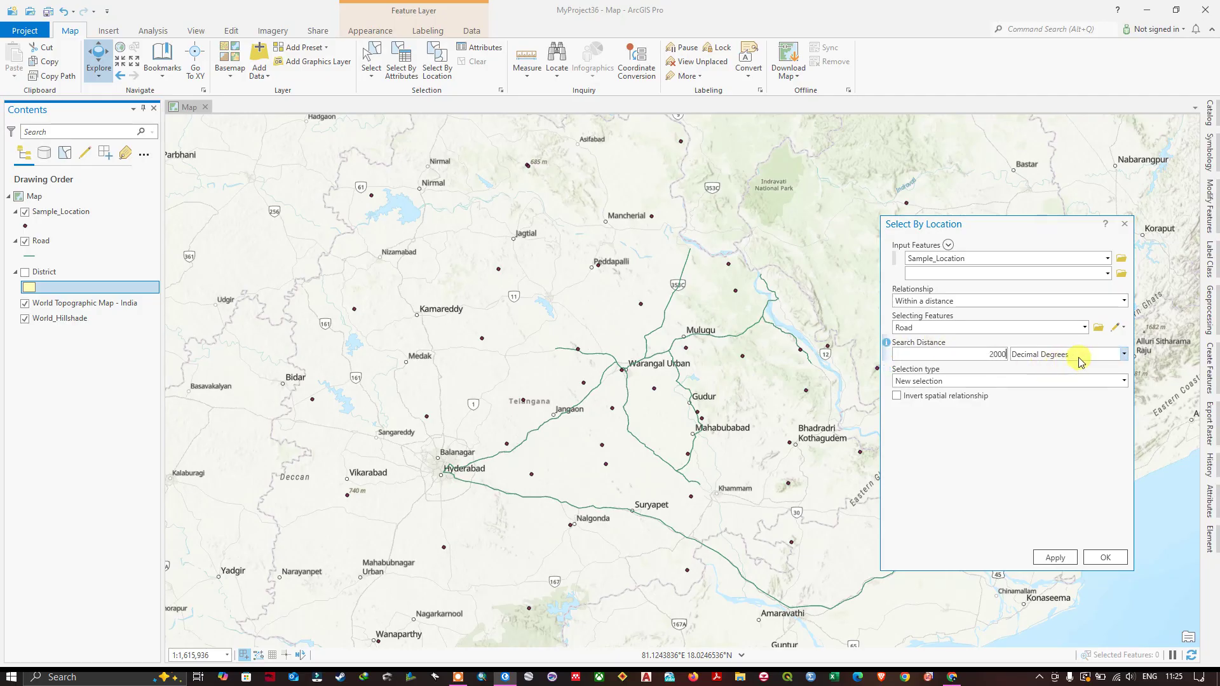
click(1124, 354)
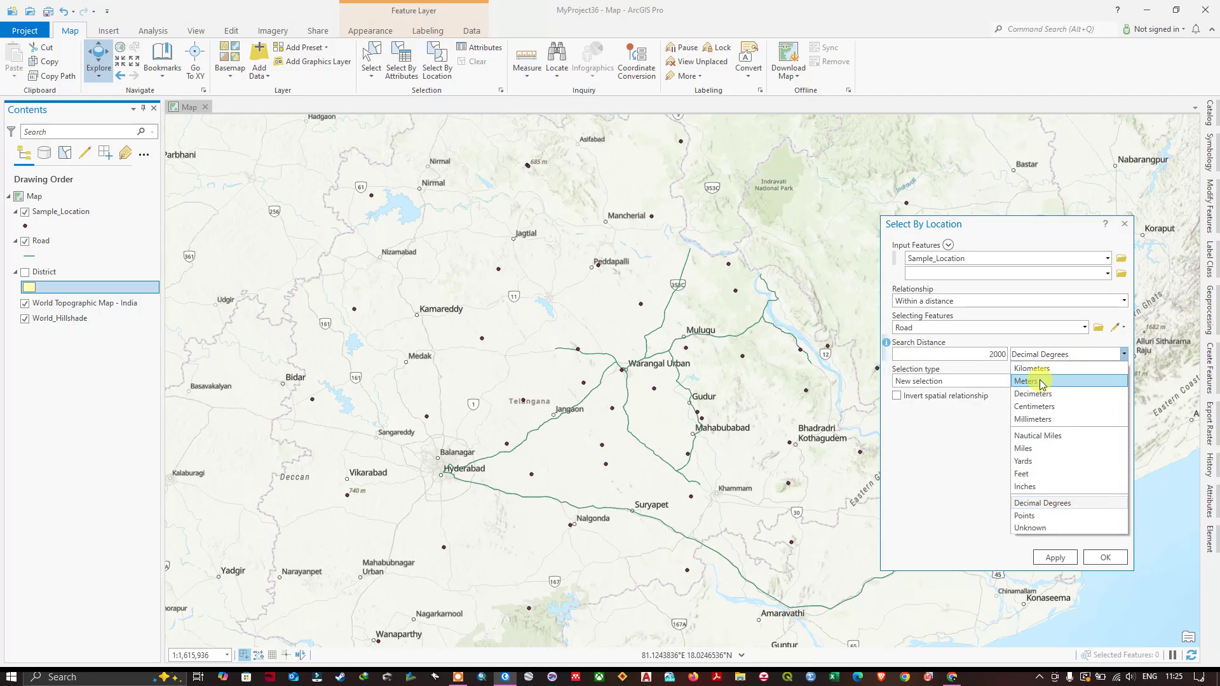
click(1056, 381)
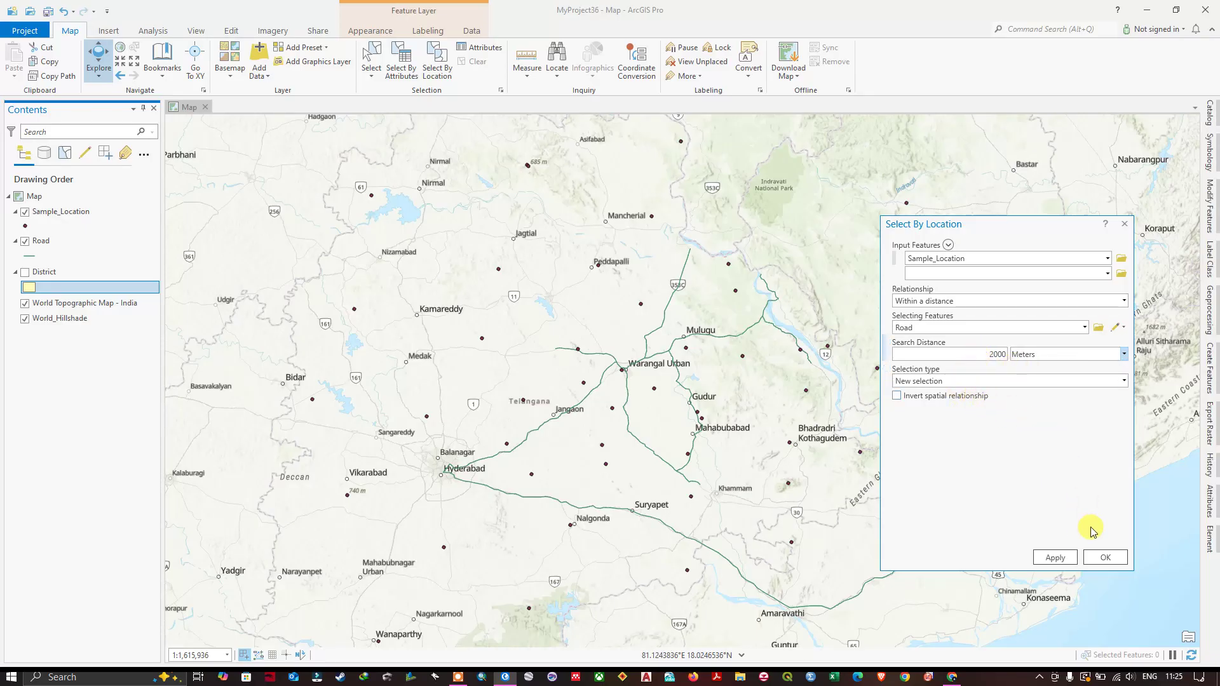
click(1124, 381)
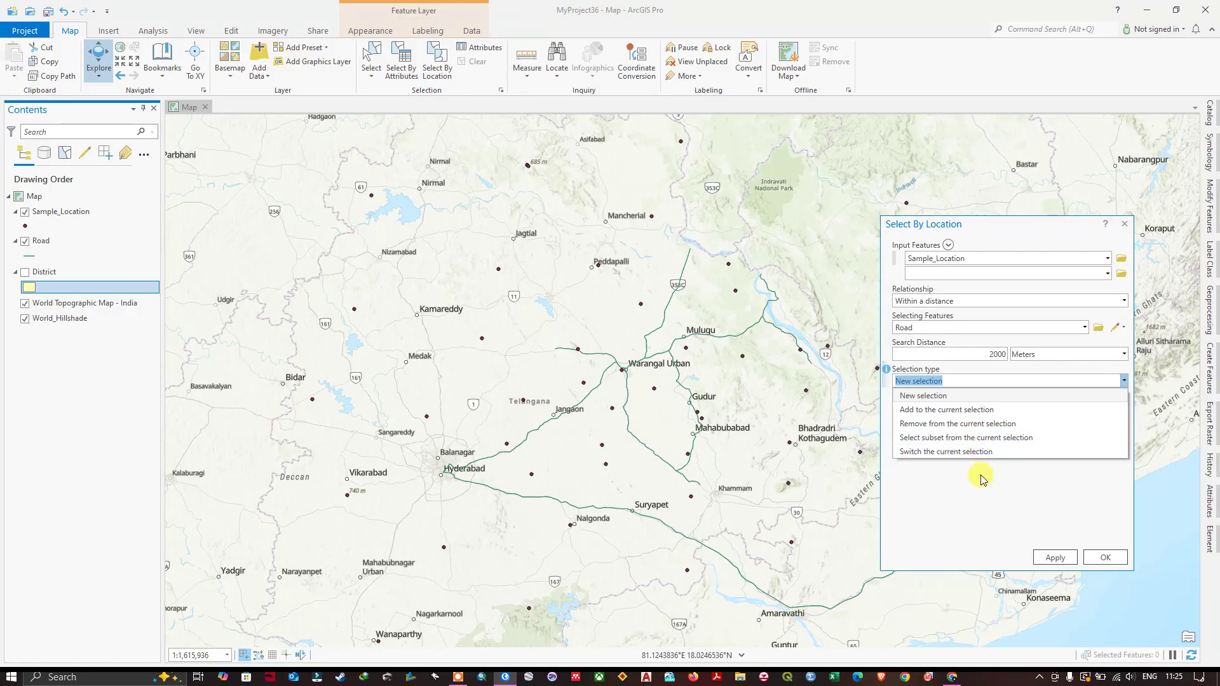
click(916, 388)
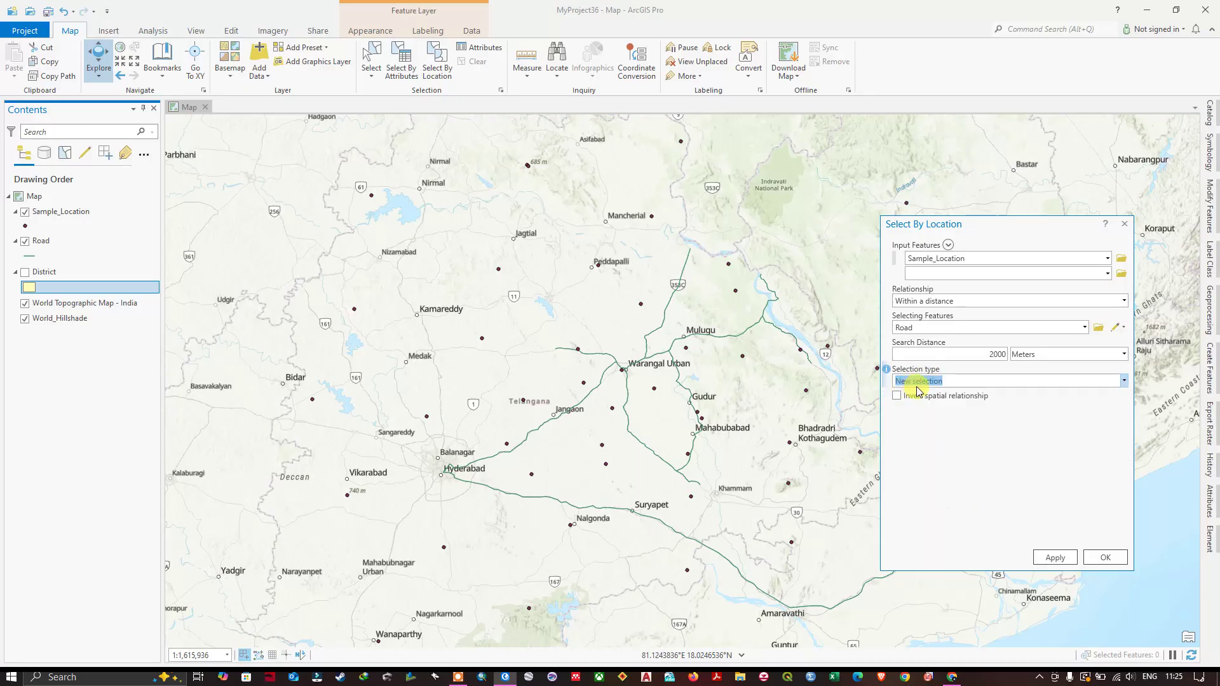
Run the 2000-meter selection of points near roads and hide the World Topographic Map basemap.
click(1065, 562)
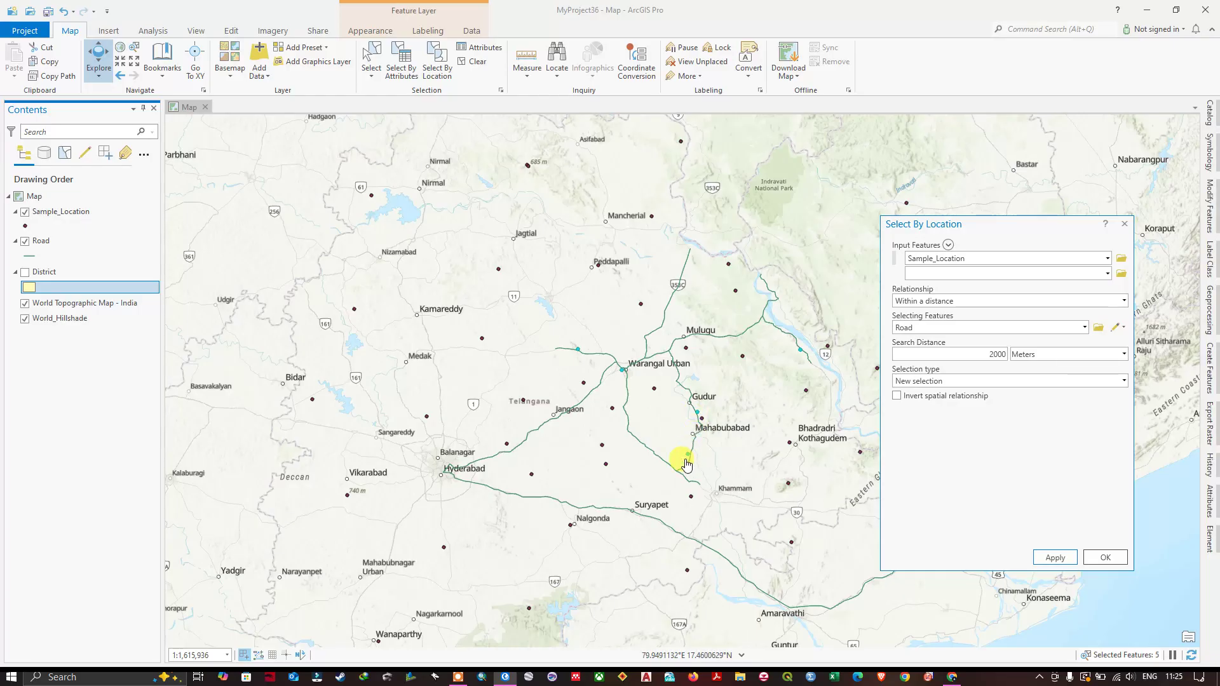
scroll(688, 462, up, 2)
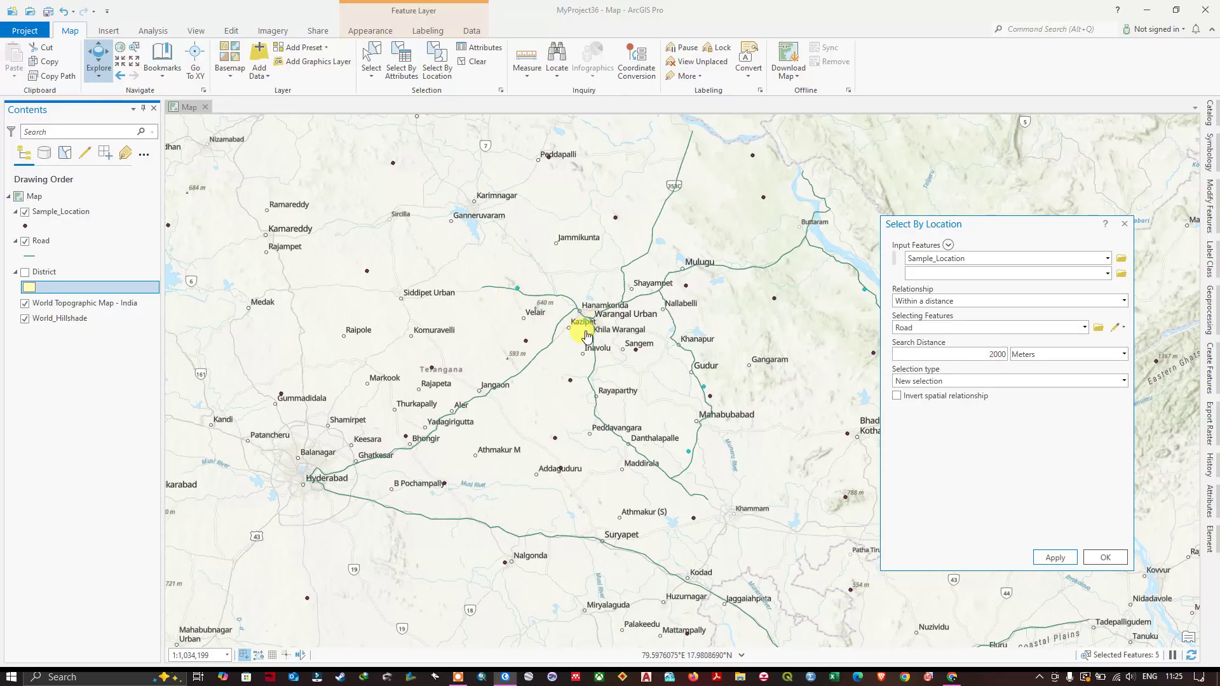
click(24, 308)
Highlight the 2000 search distance value so it can be replaced.
scroll(566, 322, up, 2)
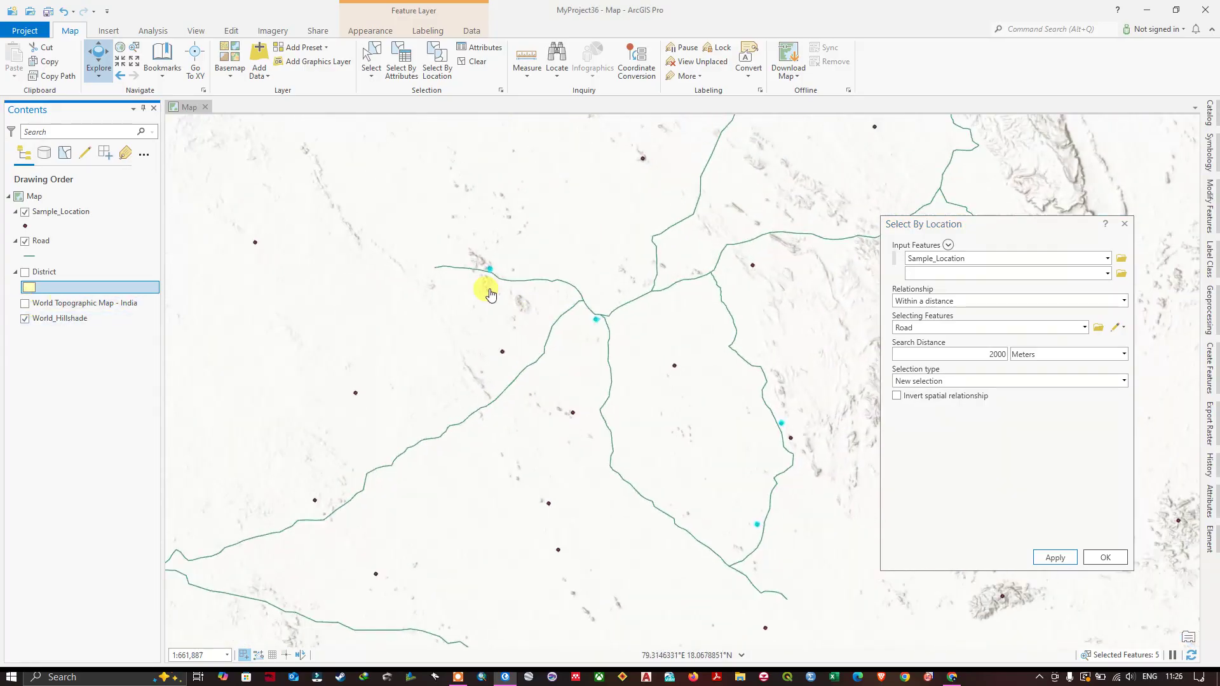
scroll(489, 294, up, 10)
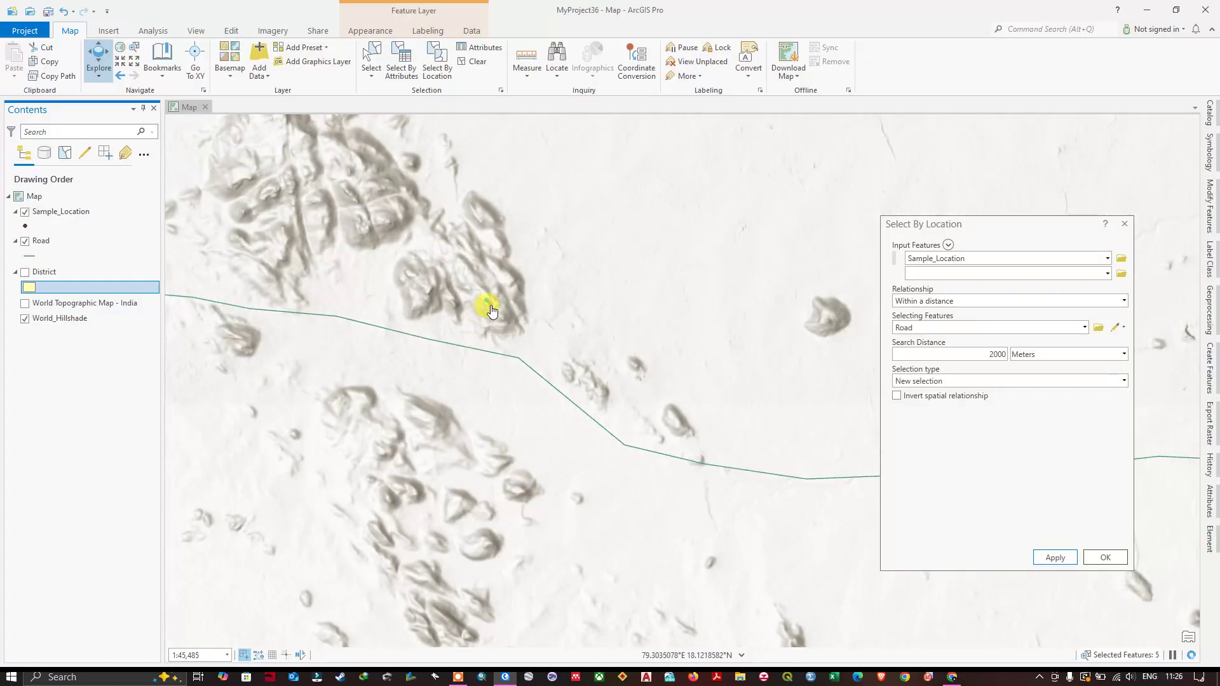
scroll(493, 310, down, 4)
scroll(496, 310, down, 3)
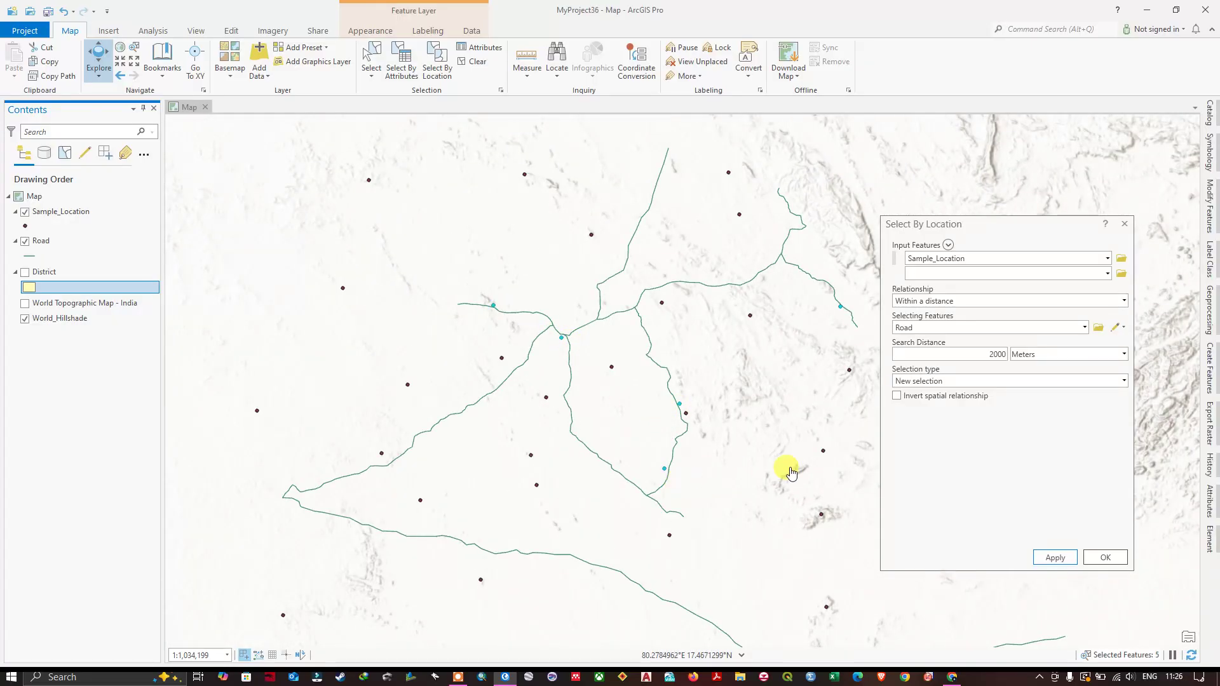
double_click(1002, 357)
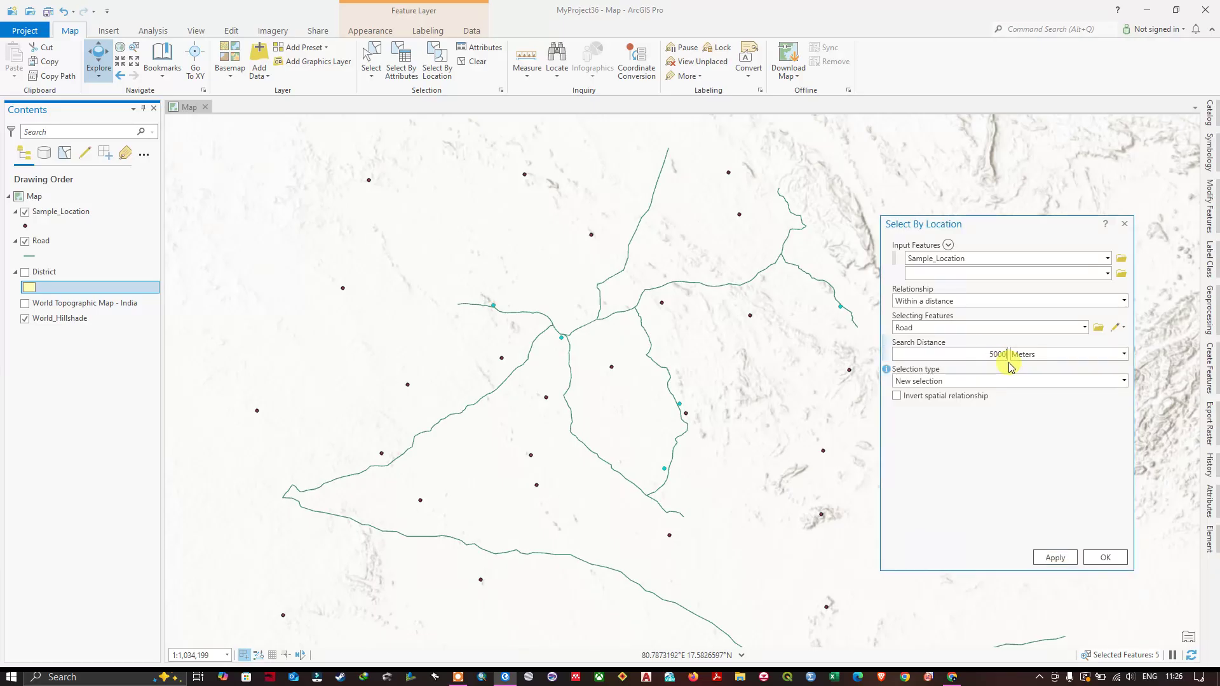
Change the search distance to 5000 Meters and apply the selection.
text(5000)
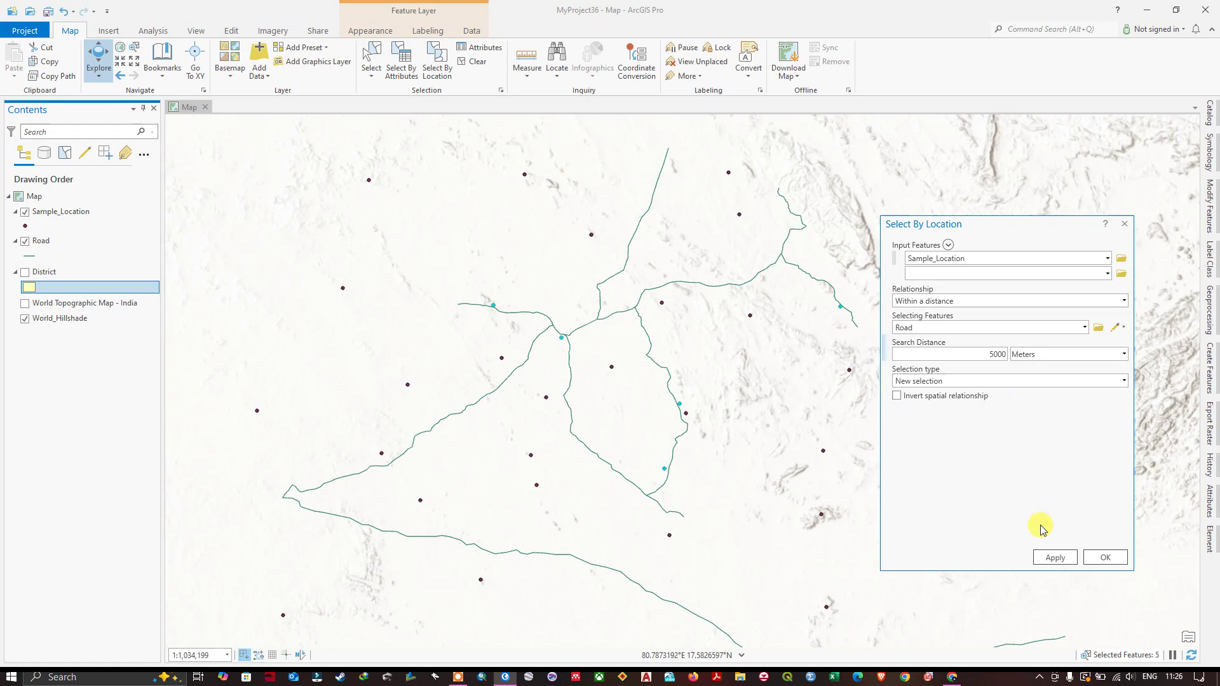
click(1055, 557)
scroll(710, 453, down, 1)
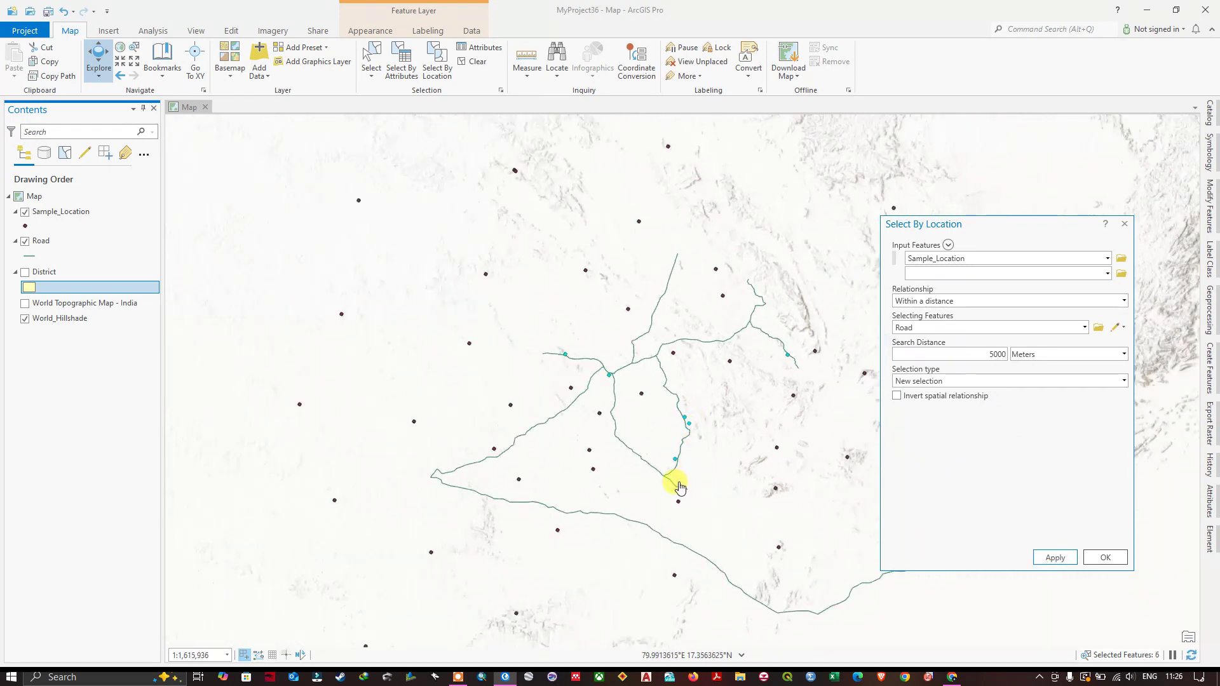
scroll(790, 365, down, 1)
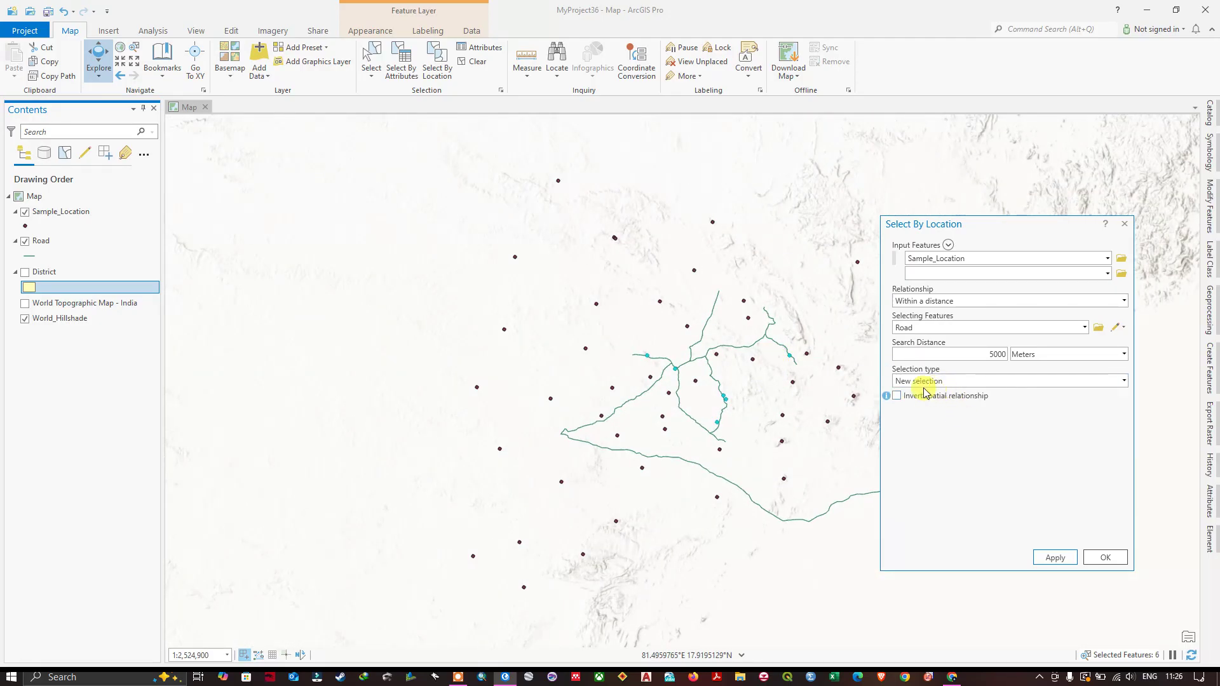
Switch the current selection so the 45 points away from roads are selected.
click(1124, 382)
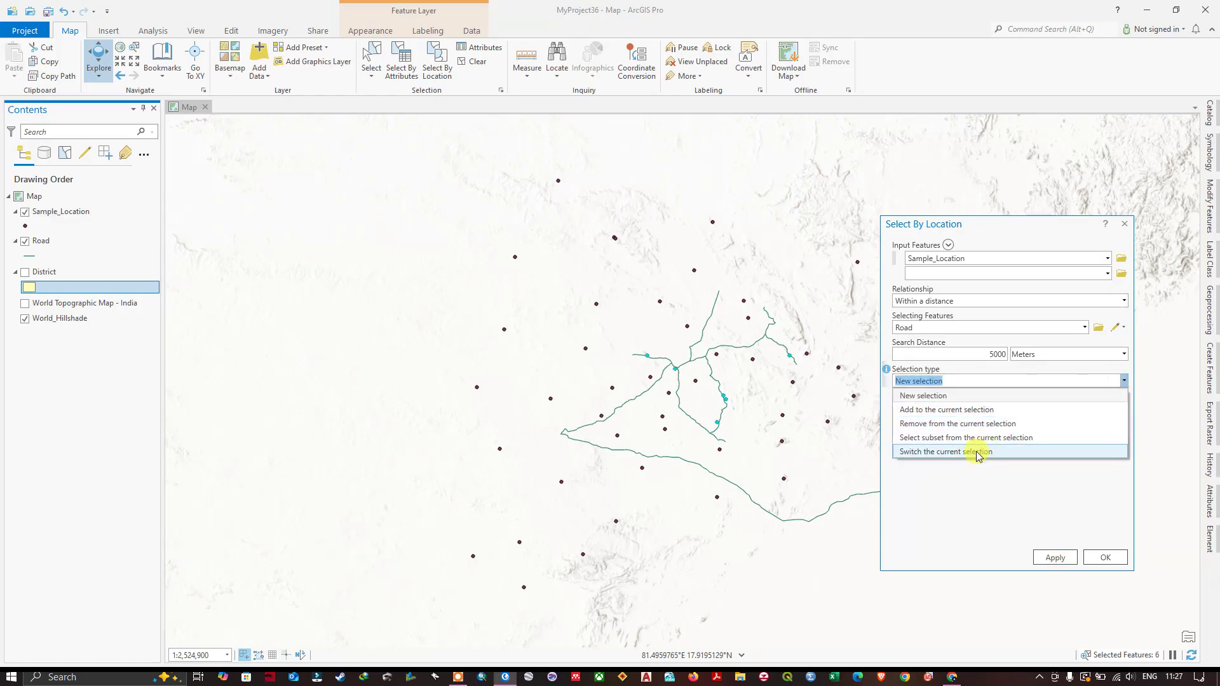
click(977, 452)
click(1057, 558)
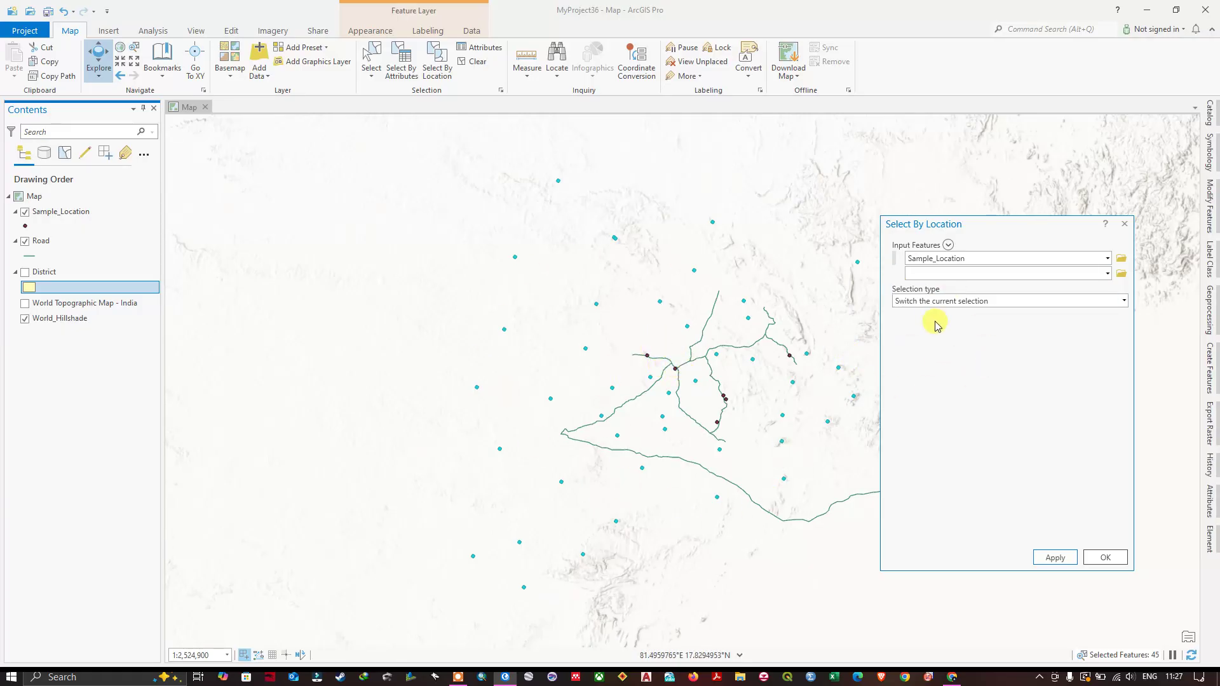
Reset Selection type to New selection and clear all selected features.
click(1107, 258)
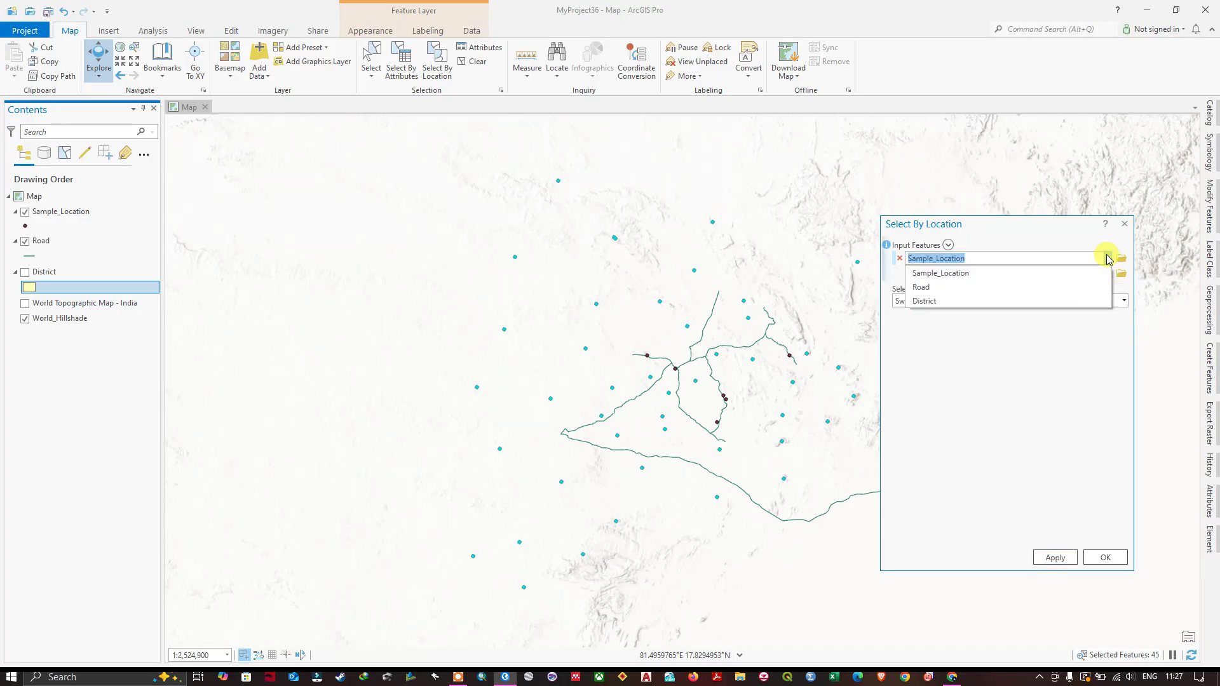
click(1062, 253)
click(1124, 300)
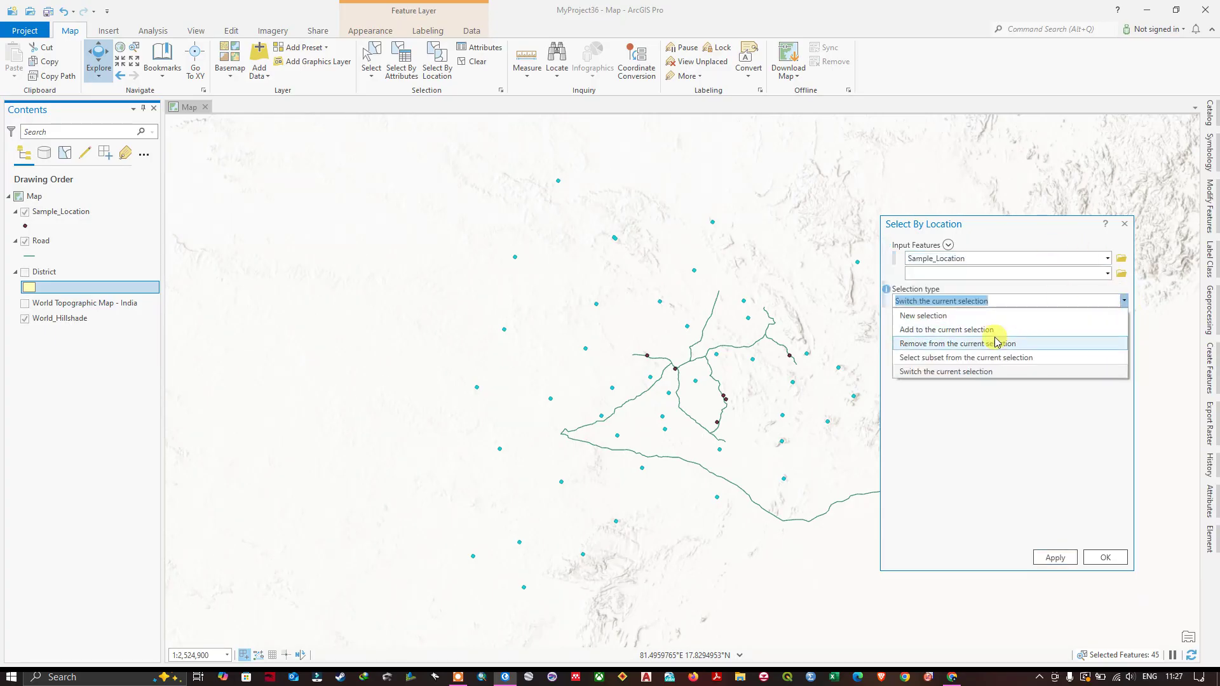
click(962, 318)
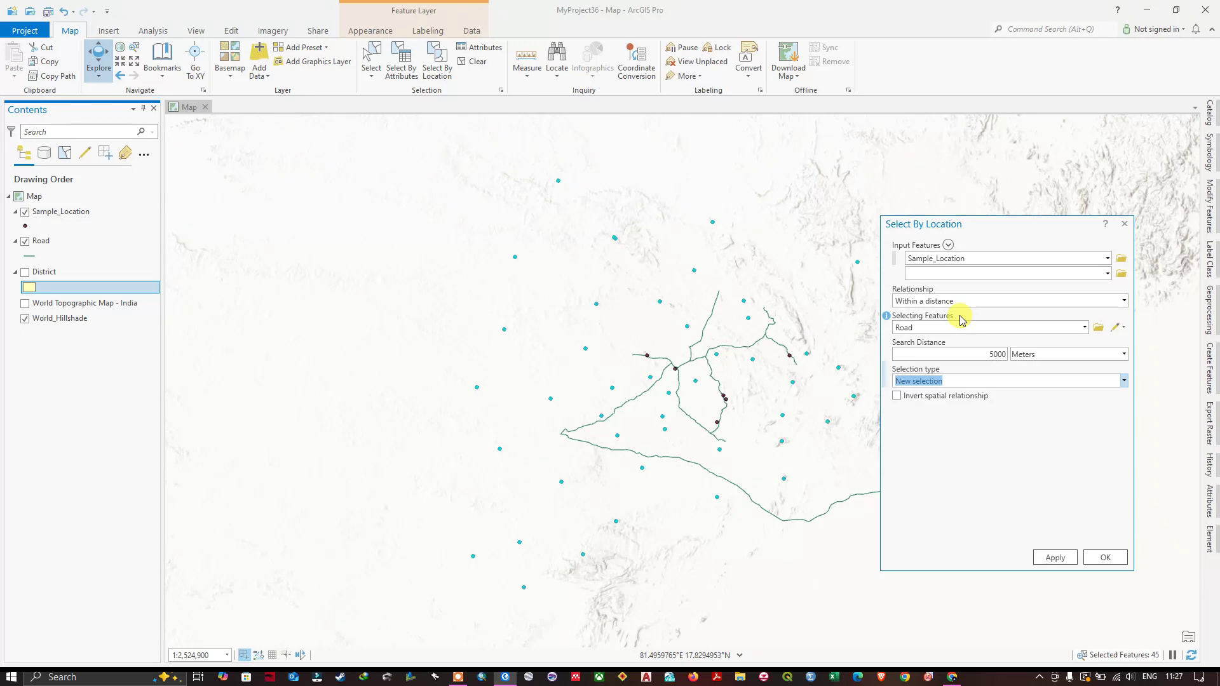
click(474, 61)
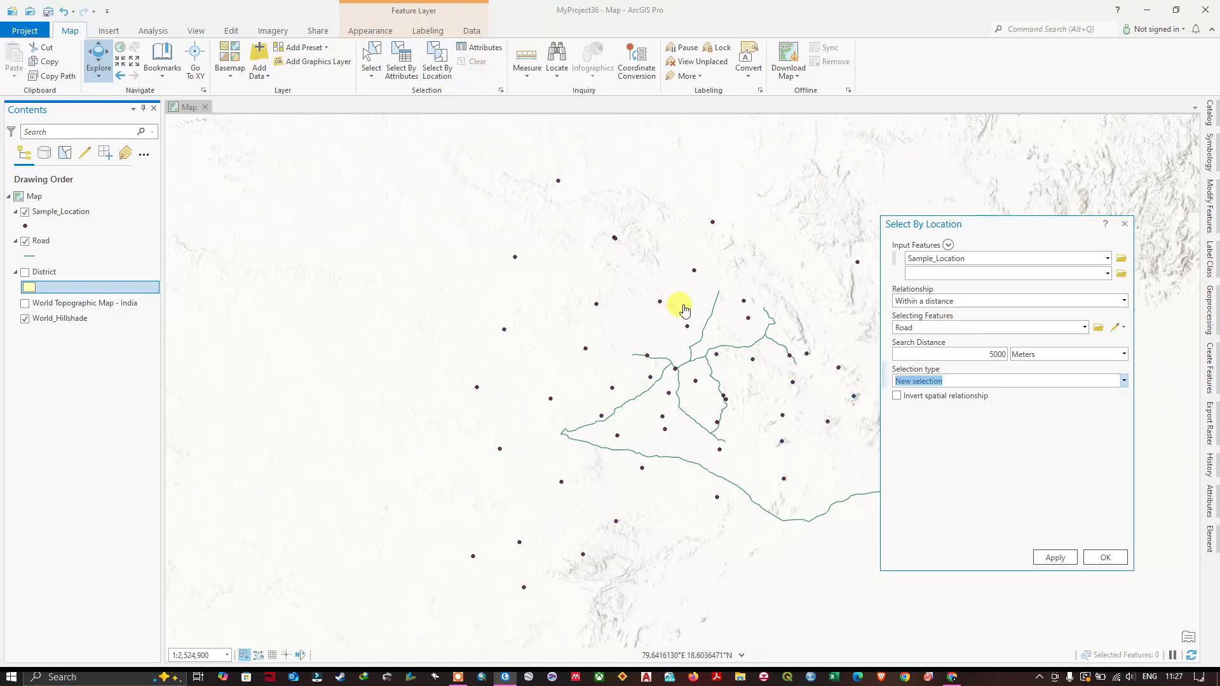
Show the District layer and hide the Road layer.
scroll(684, 311, down, 2)
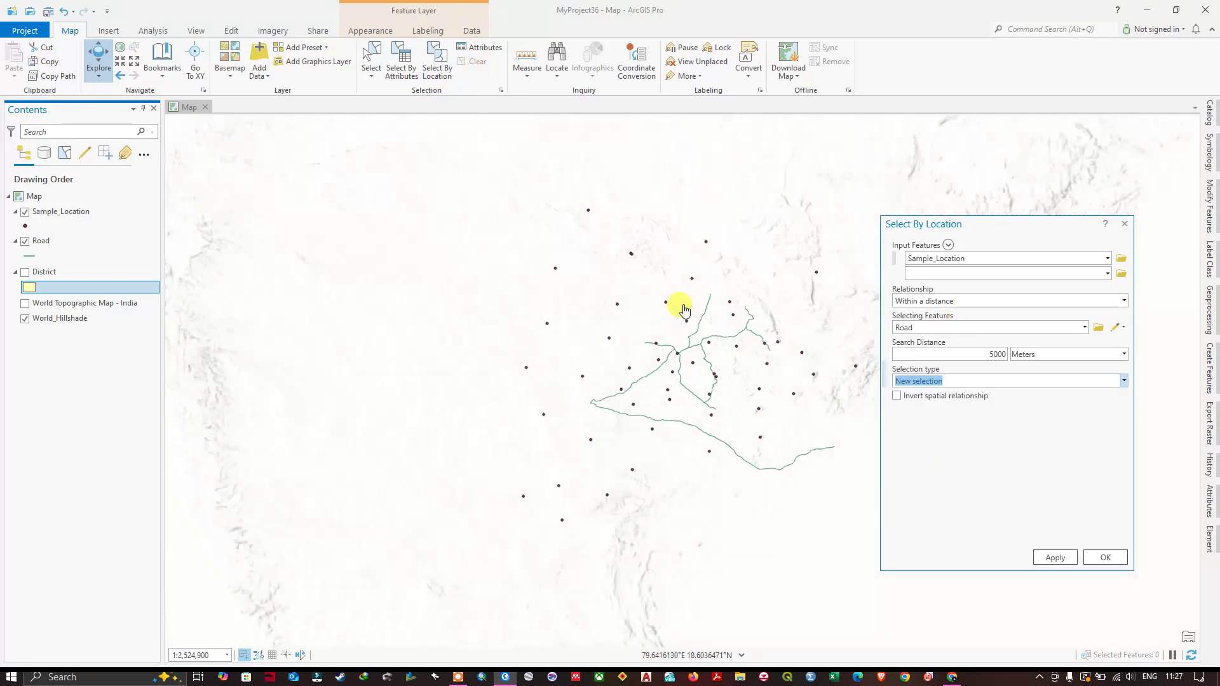
click(25, 273)
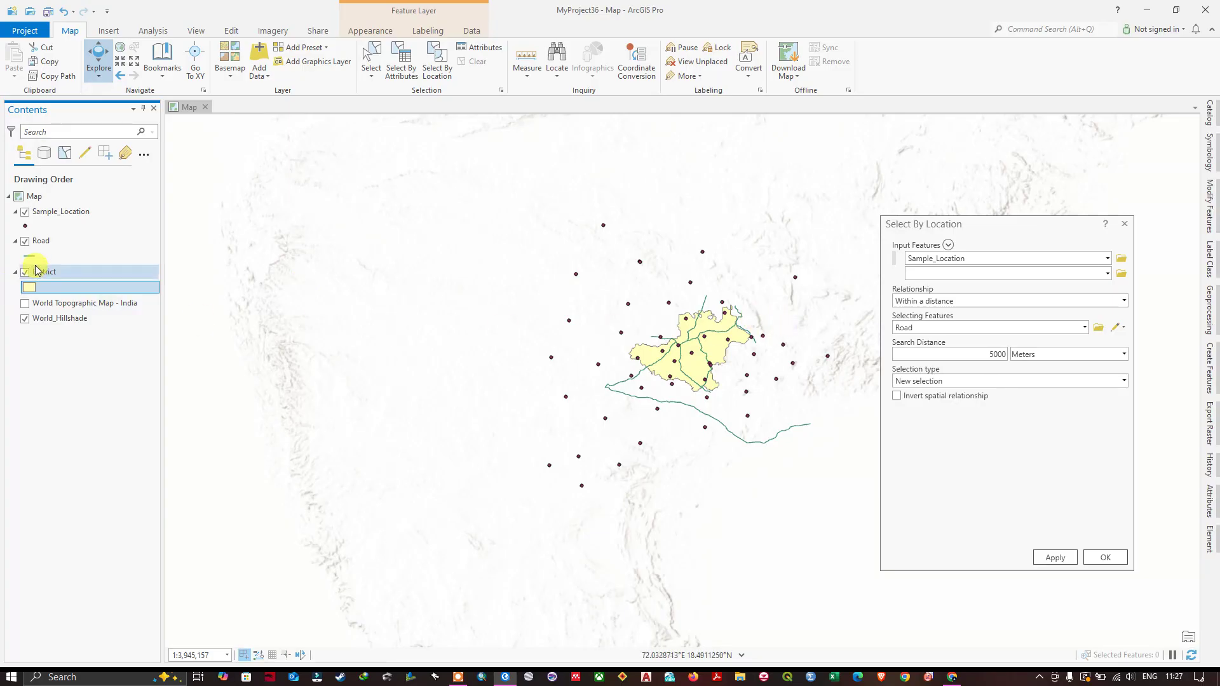
click(24, 241)
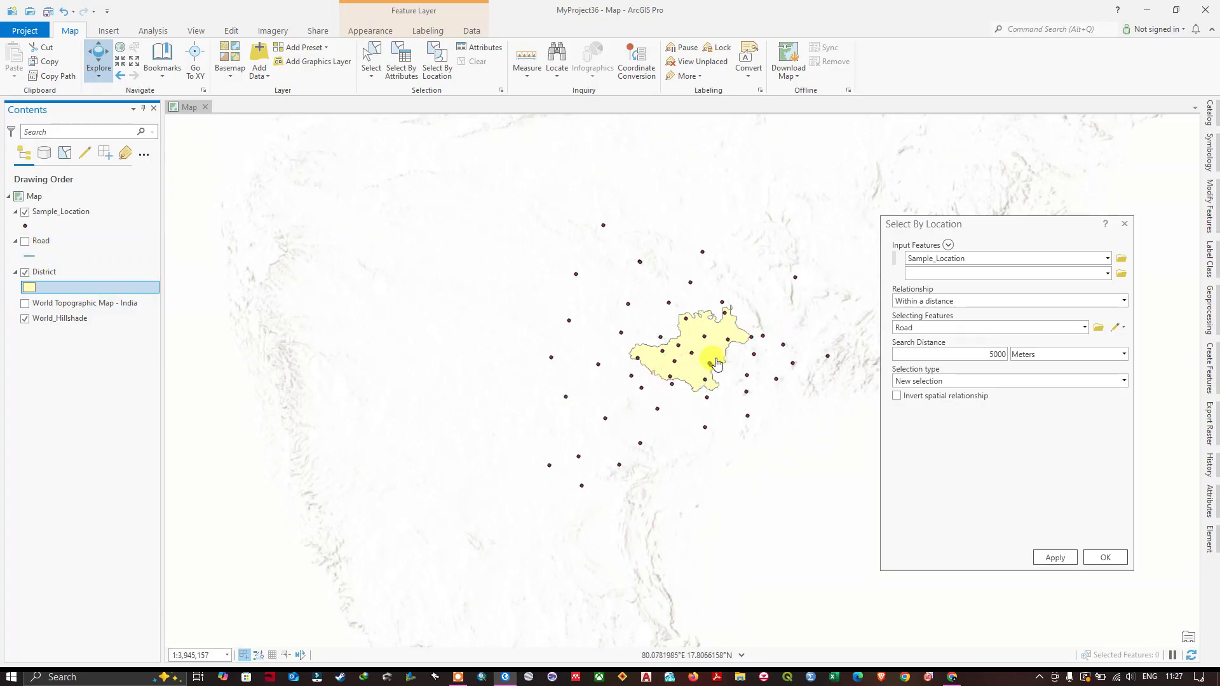
scroll(717, 363, up, 2)
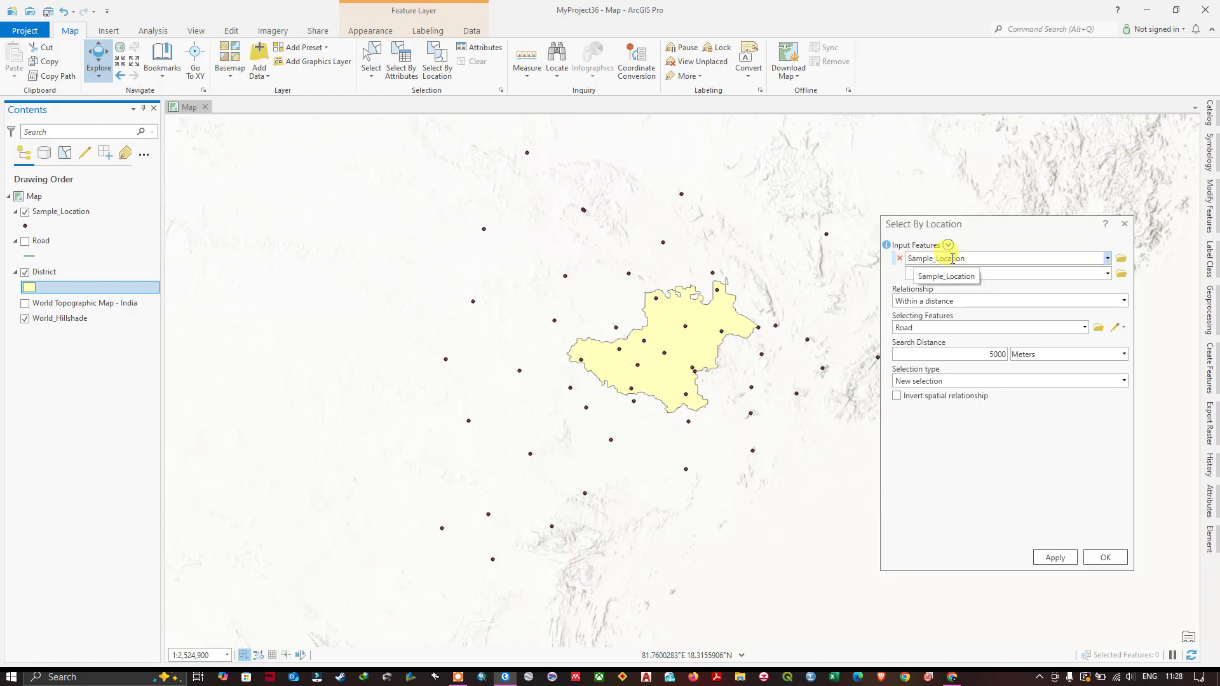
Set Relationship to Intersect and Selecting Features to District.
click(1124, 301)
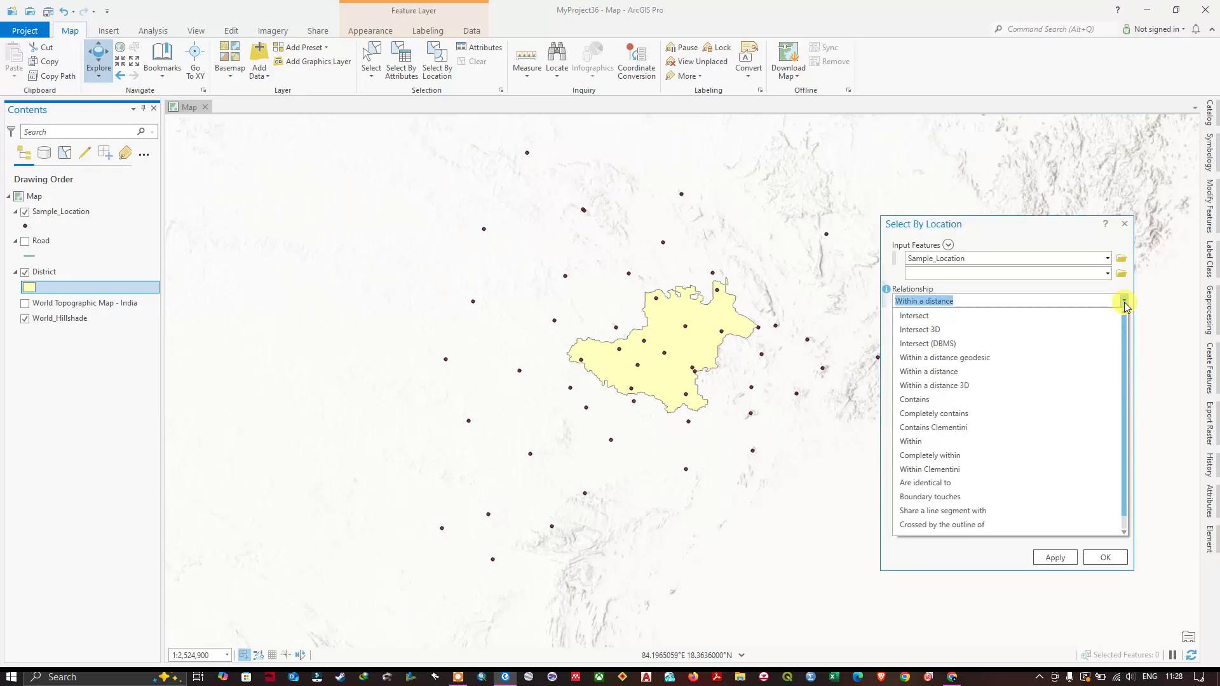
click(925, 318)
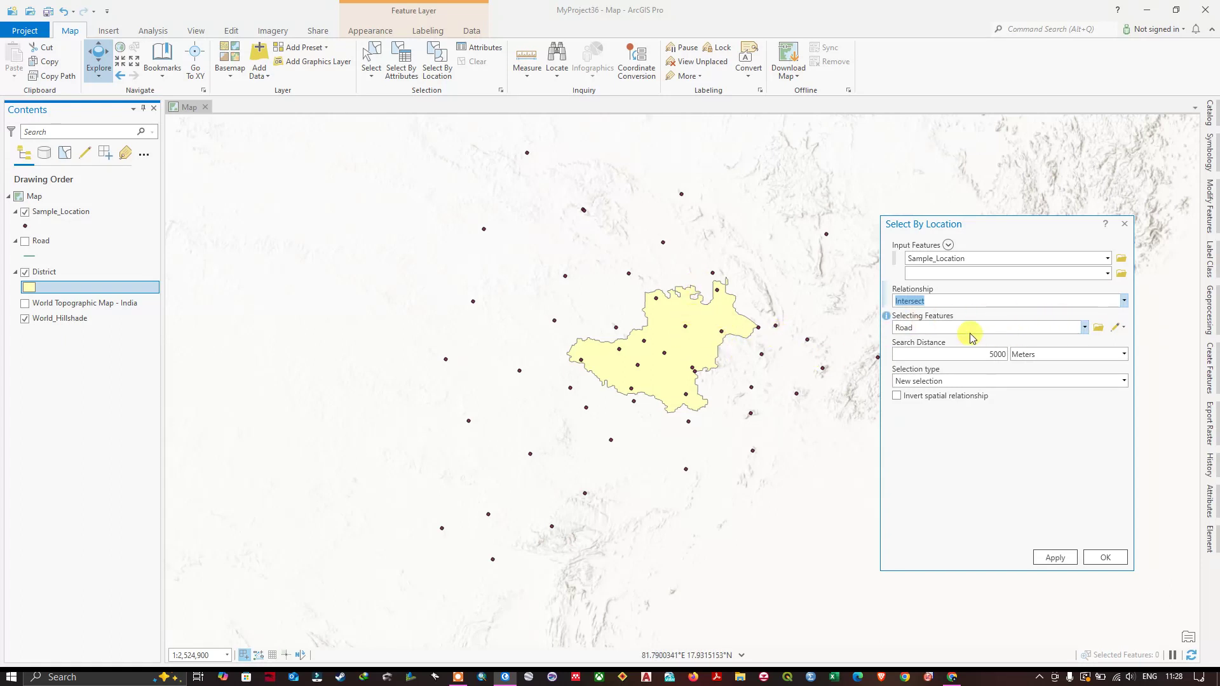
click(1084, 327)
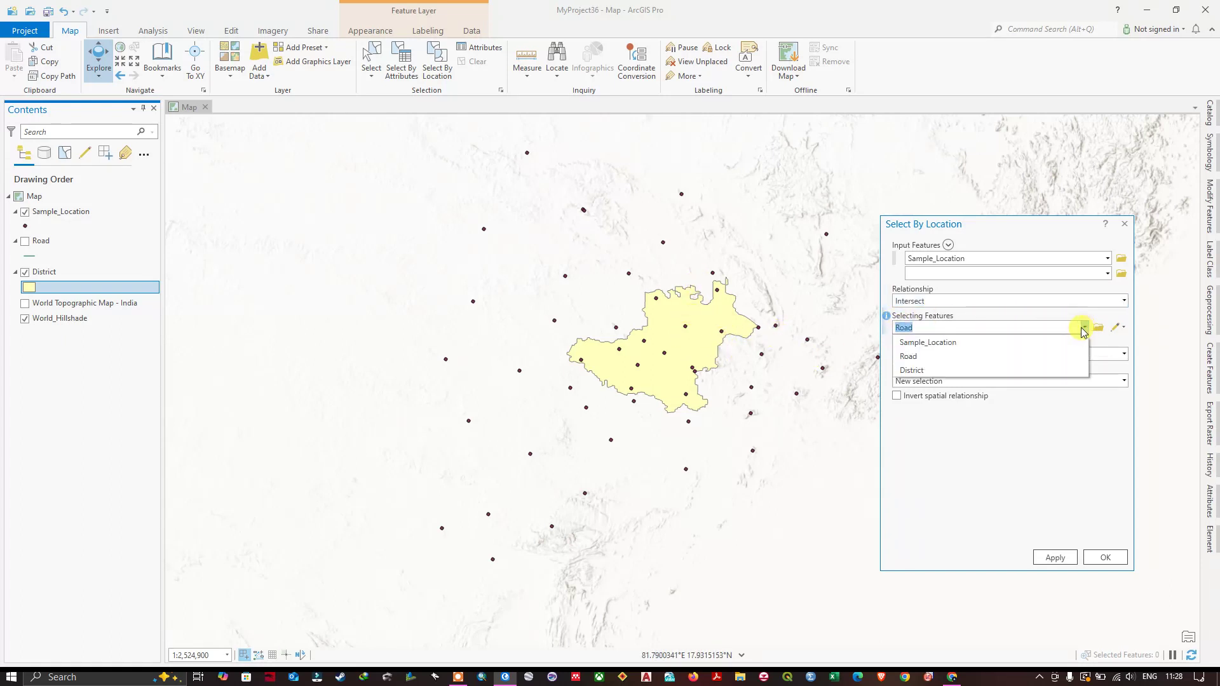
click(915, 375)
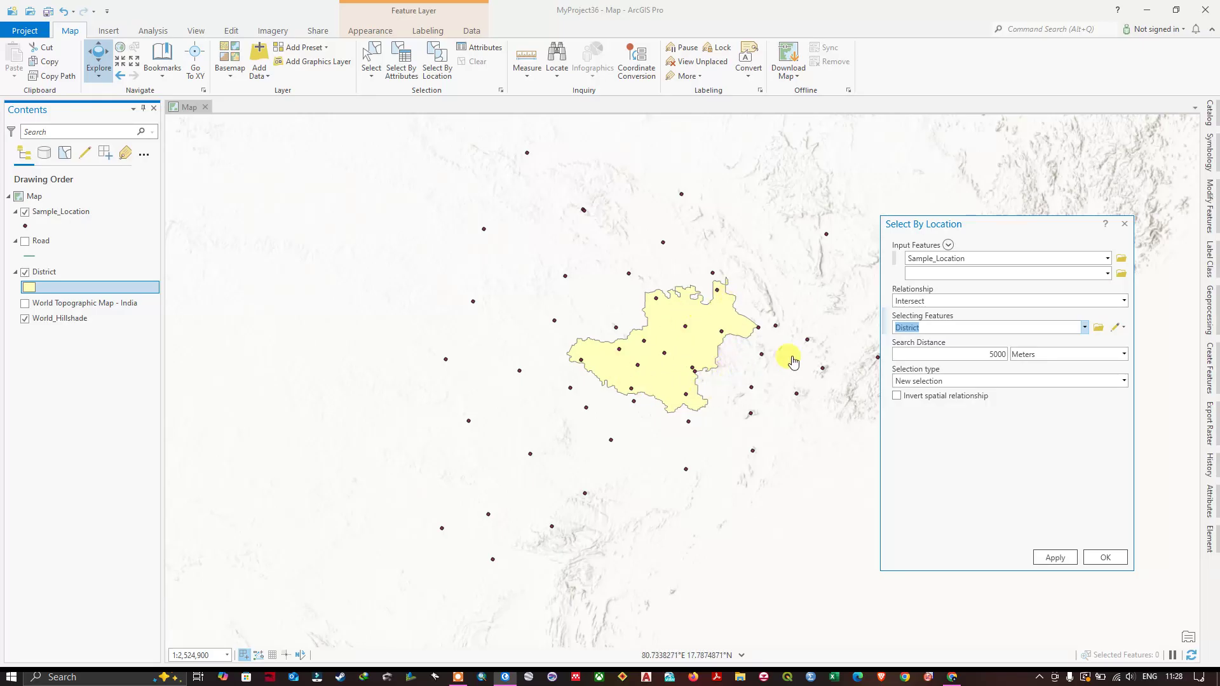
Clear the search distance and apply, selecting 14 Sample_Location points within District.
double_click(997, 354)
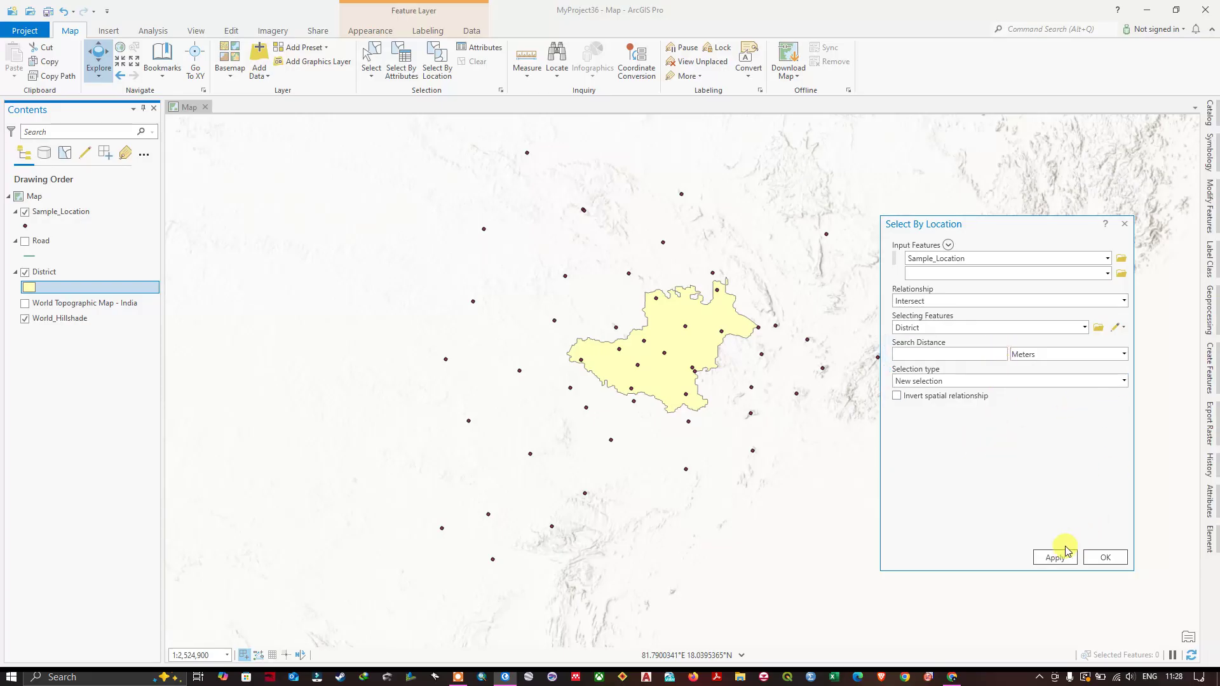
click(1054, 558)
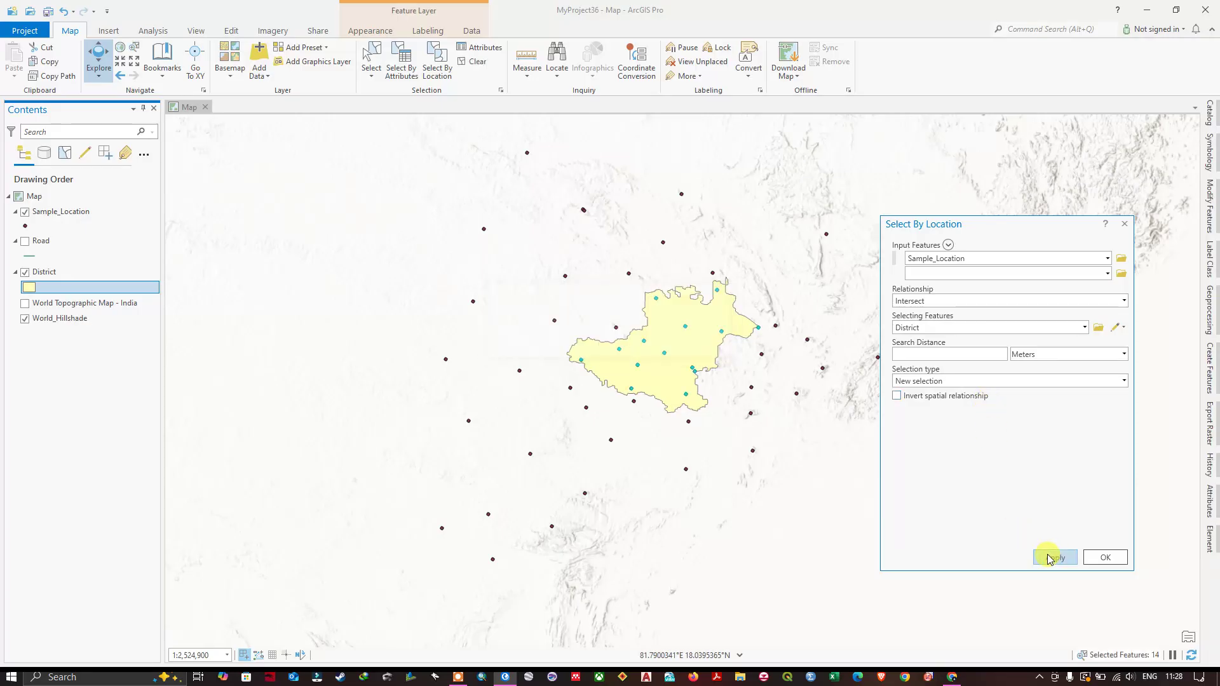
scroll(667, 320, up, 2)
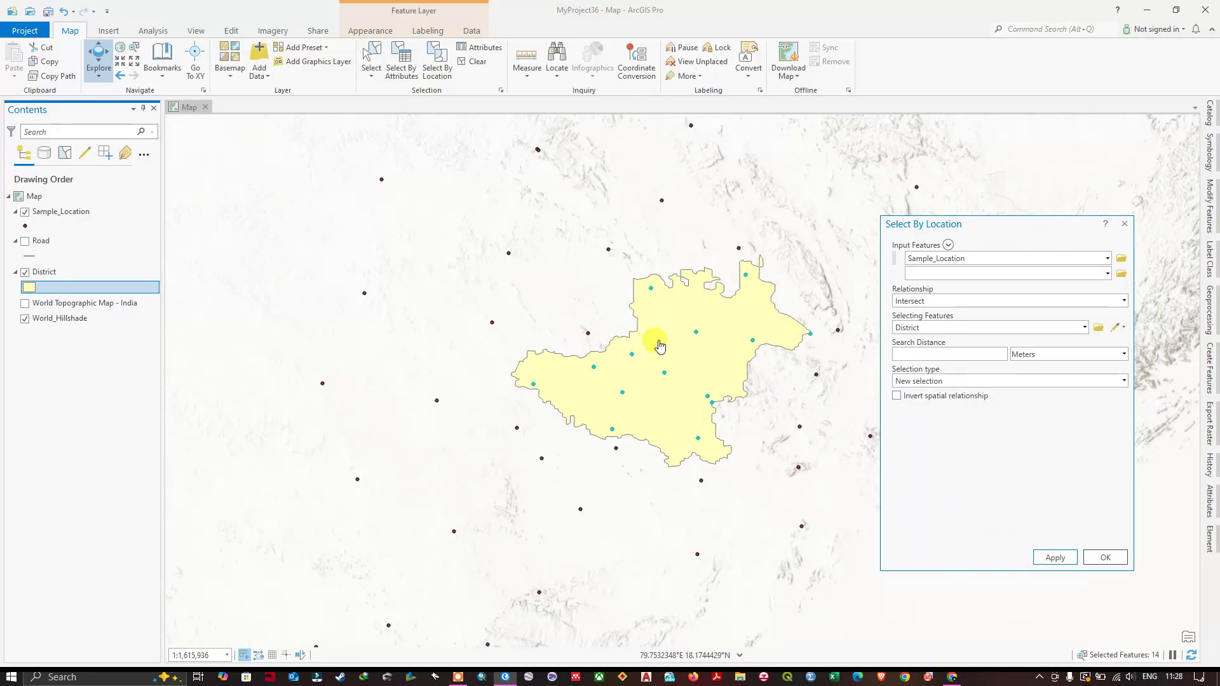
scroll(741, 351, down, 2)
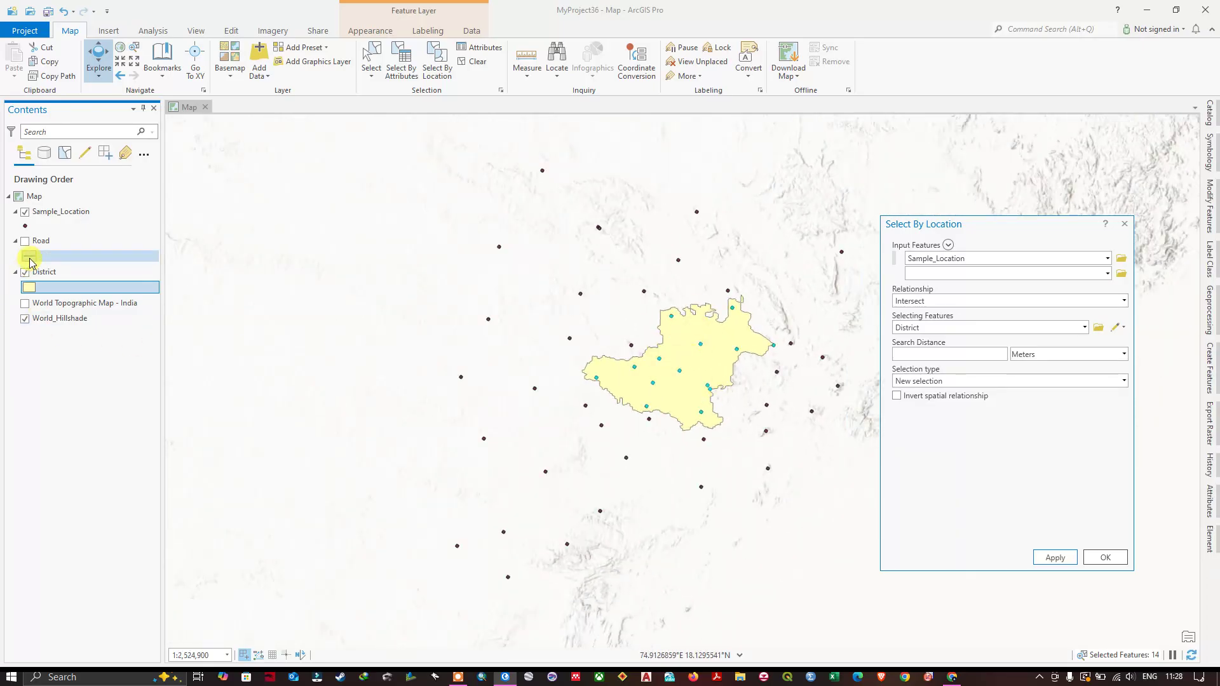
right_click(76, 212)
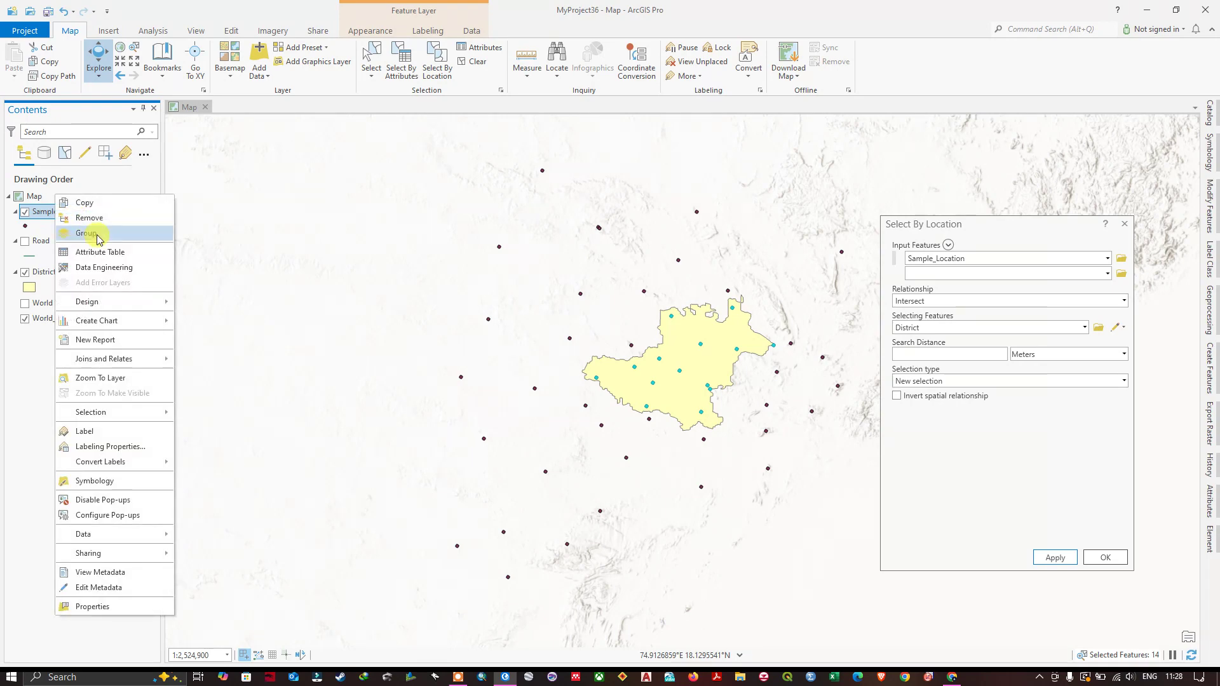
click(101, 253)
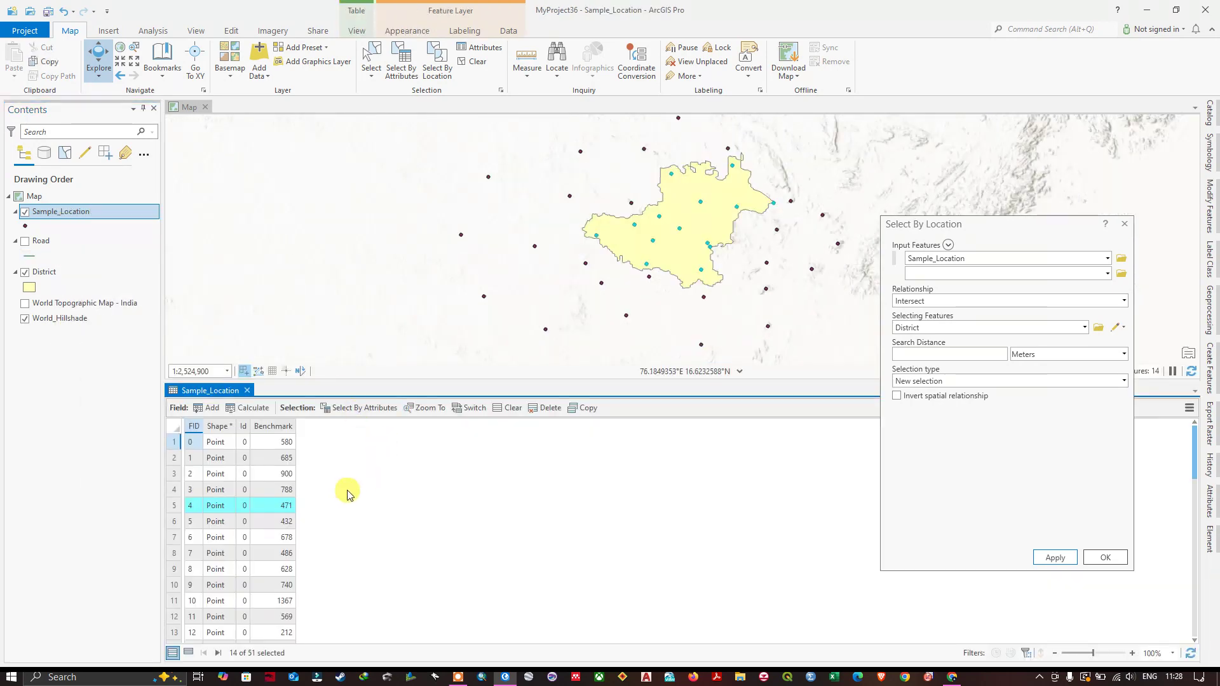
scroll(233, 530, down, 1)
scroll(233, 531, down, 3)
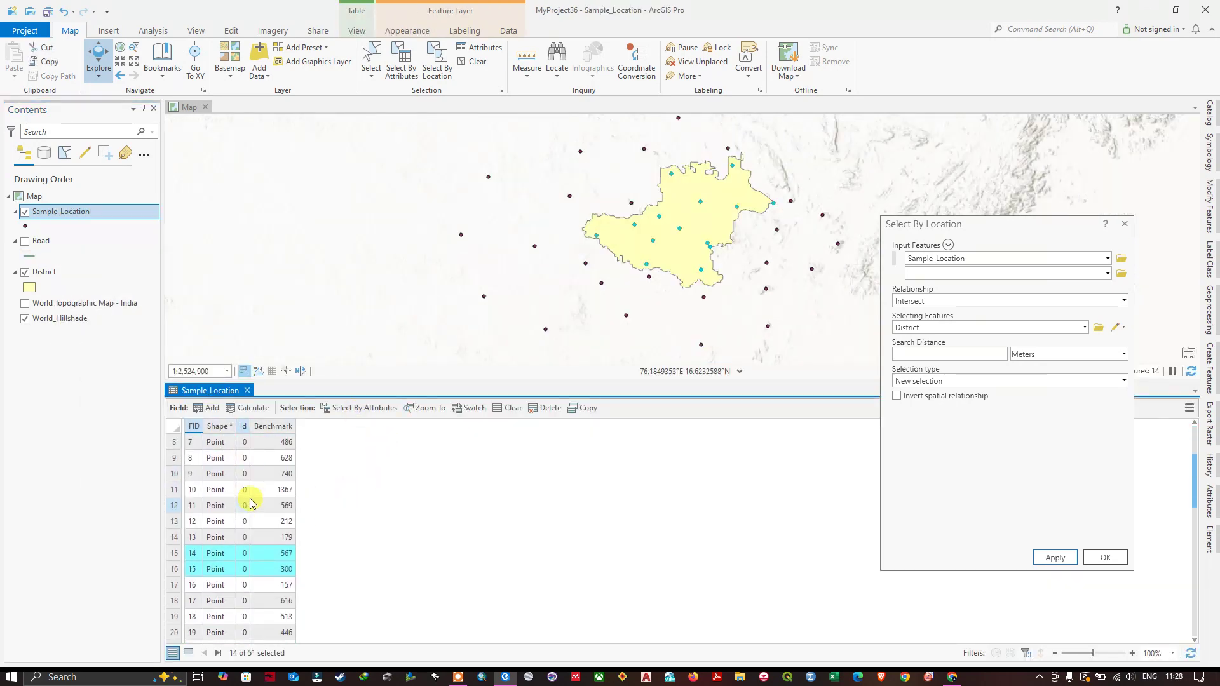
scroll(246, 537, down, 4)
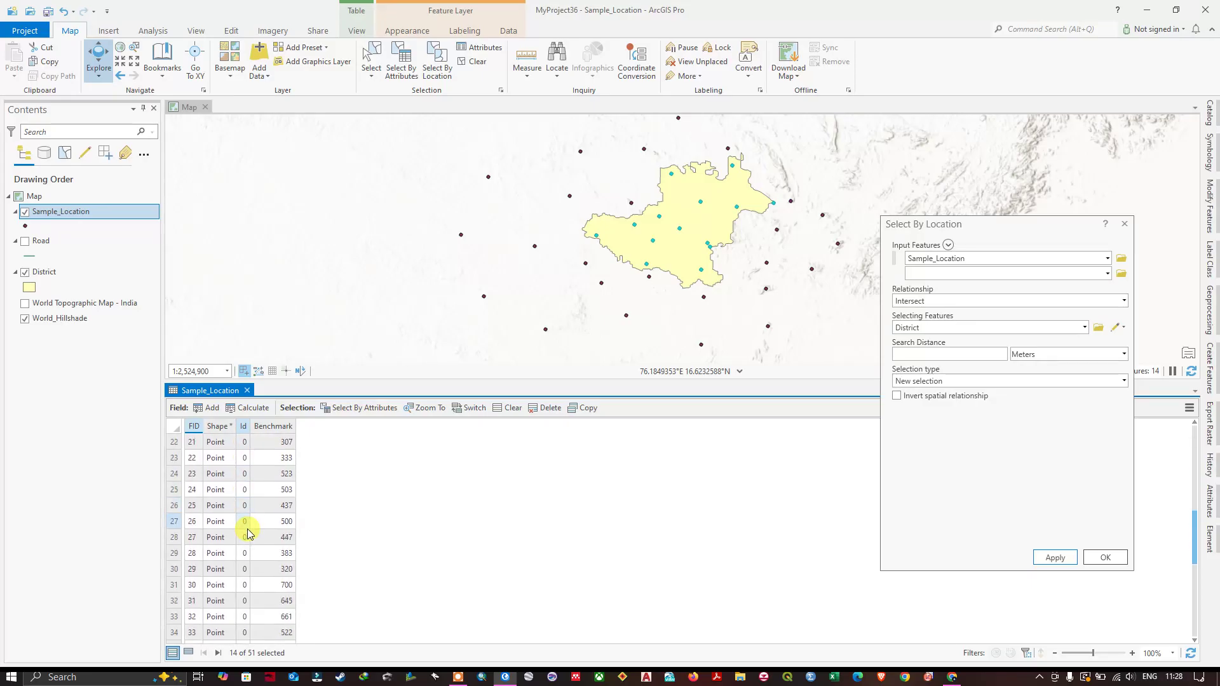
click(188, 654)
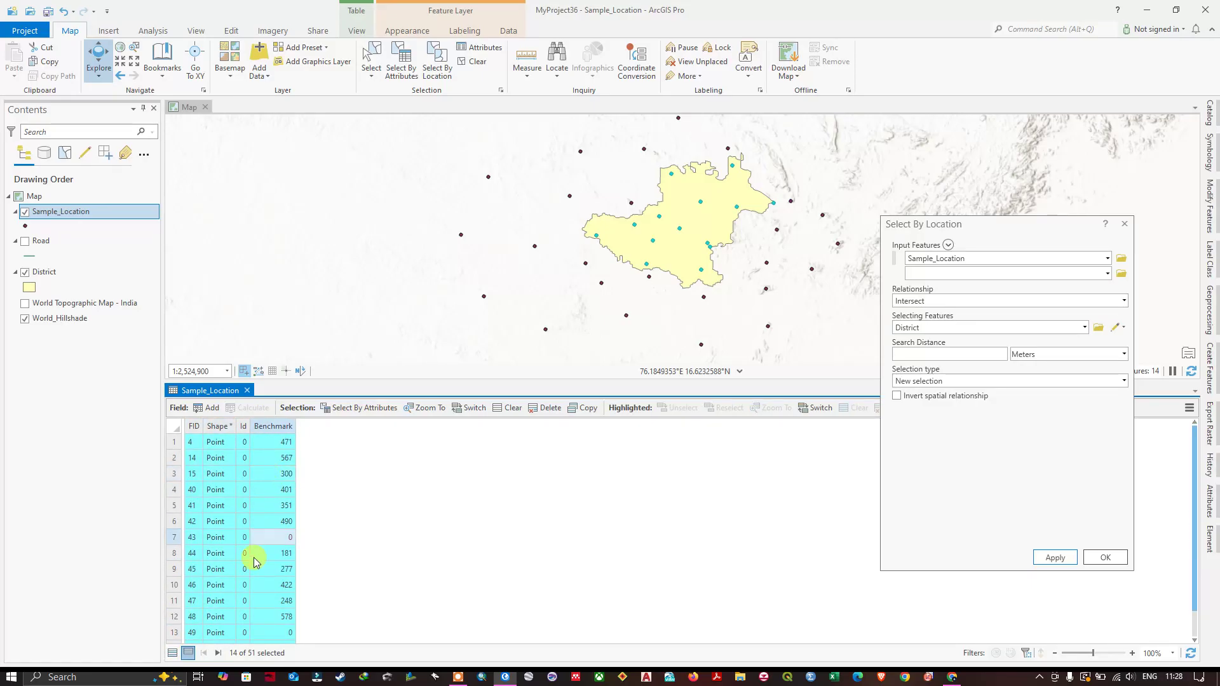
scroll(278, 542, down, 1)
scroll(277, 541, up, 1)
click(248, 391)
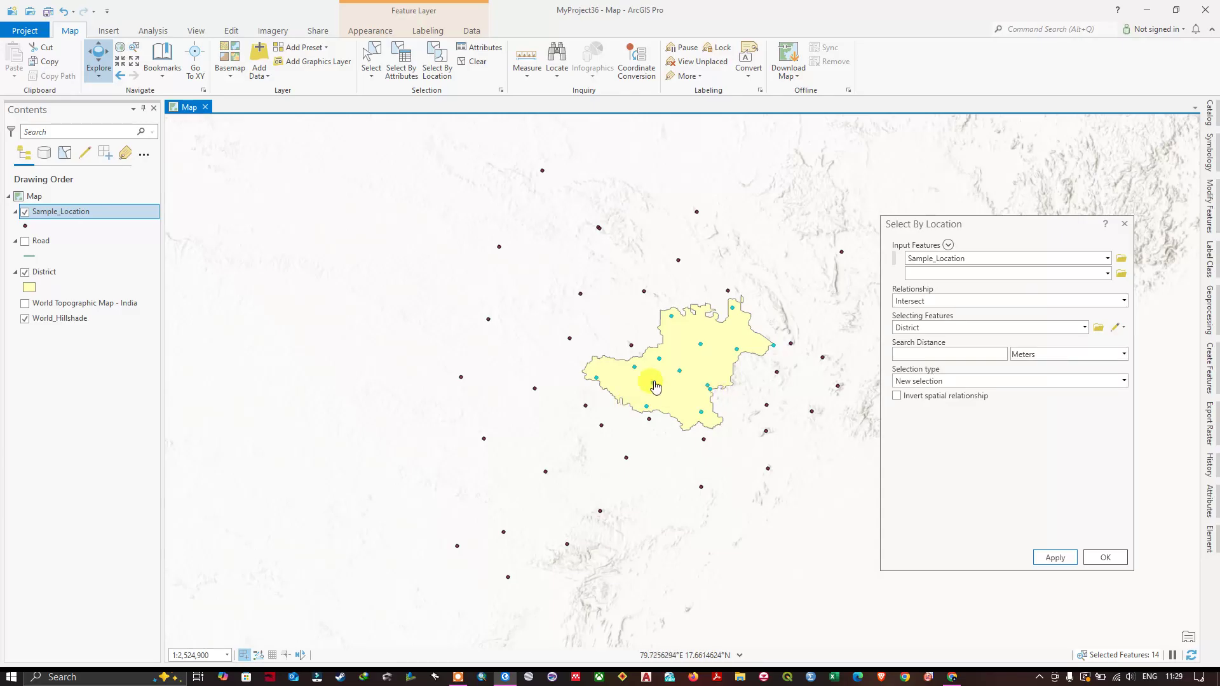
Clear the selection, hide Sample_Location, and show the Road layer.
click(478, 63)
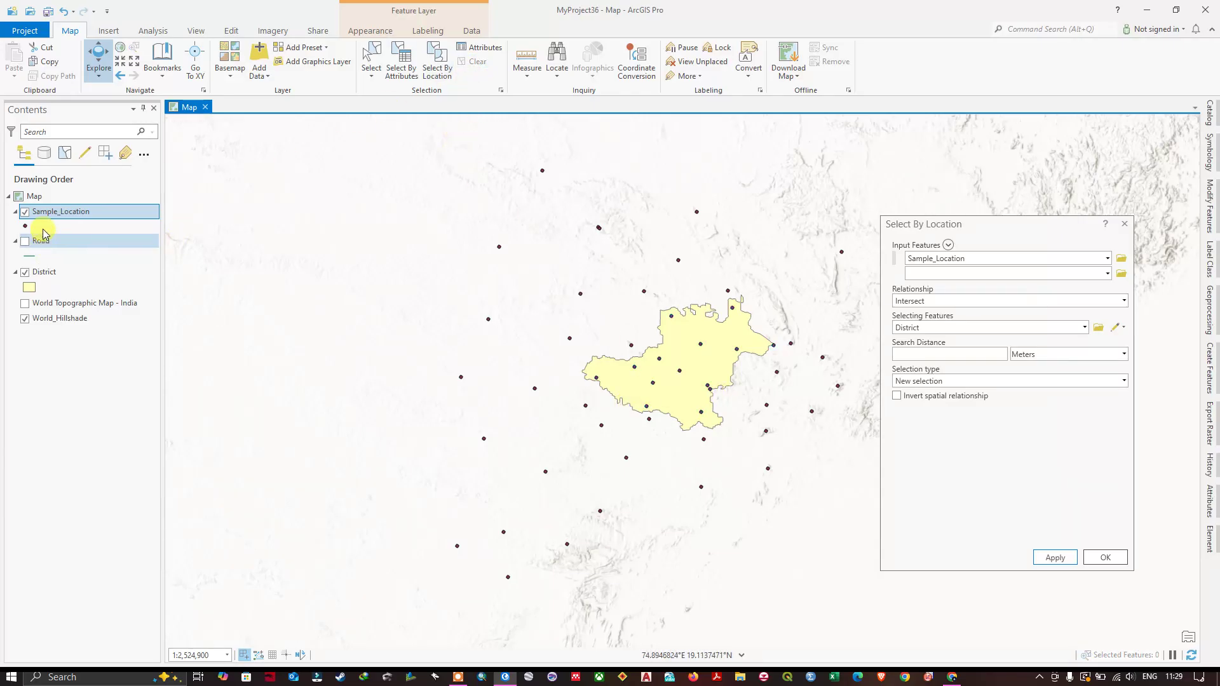
click(25, 212)
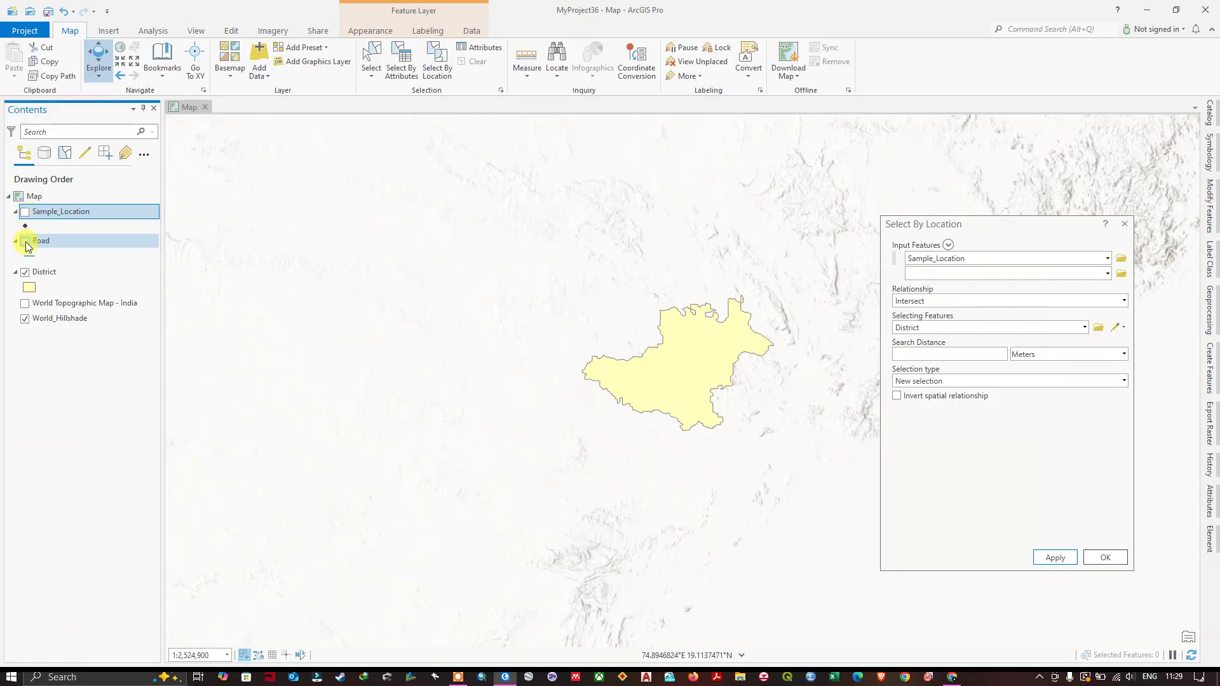
click(26, 242)
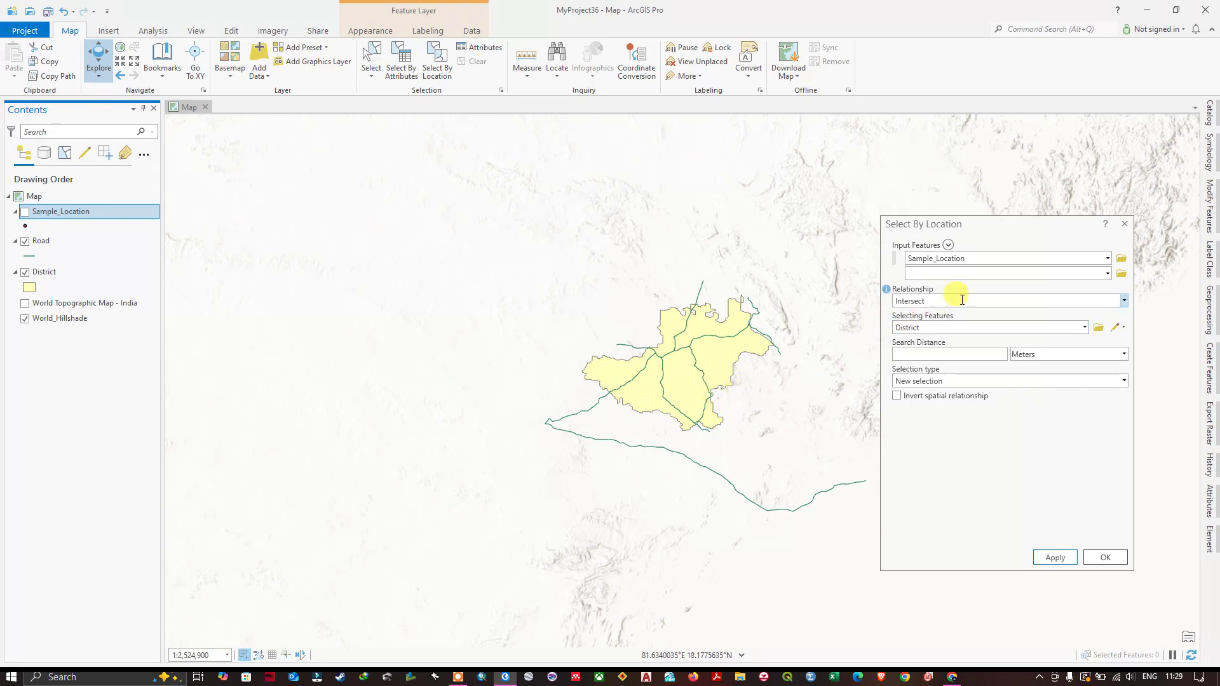
Set Input Features to Road, Relationship to Boundary touches, Selecting Features to District.
click(1108, 258)
click(940, 290)
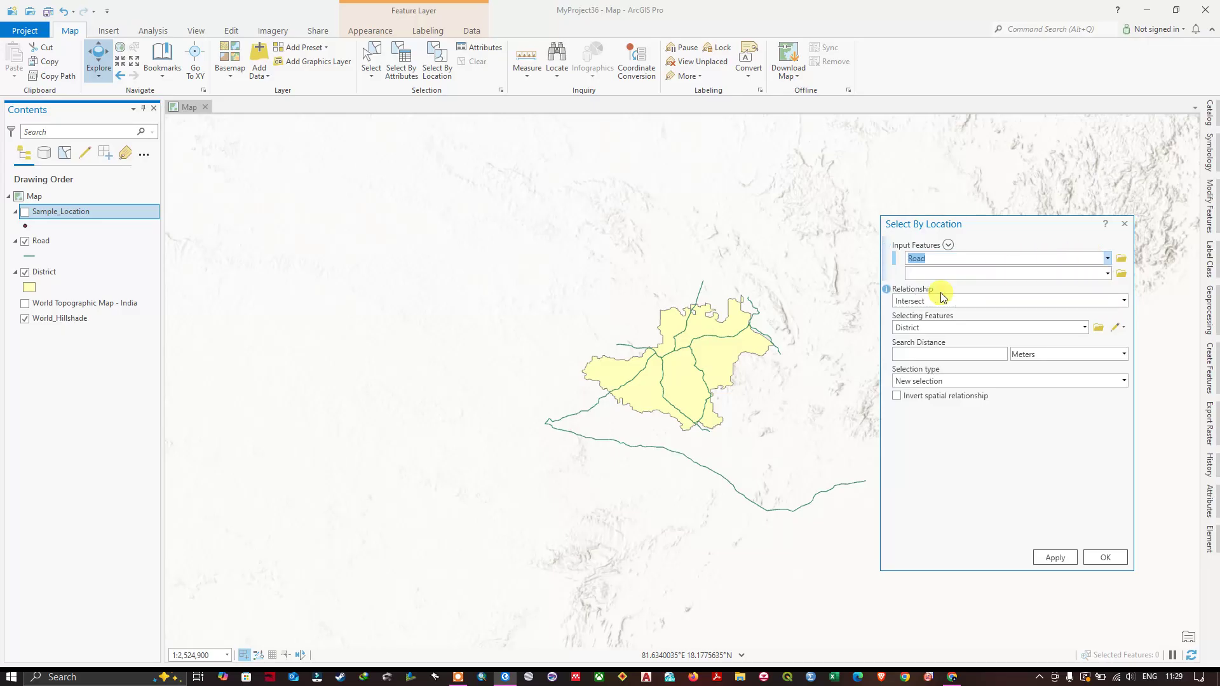
click(1125, 301)
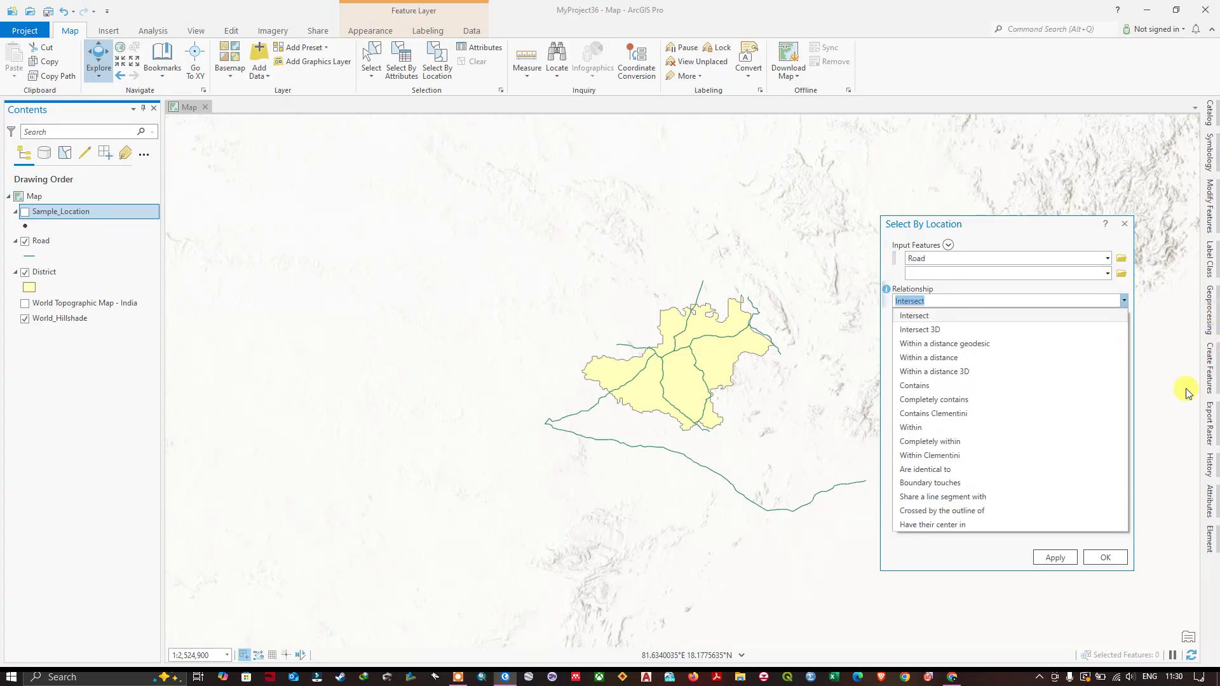
click(946, 484)
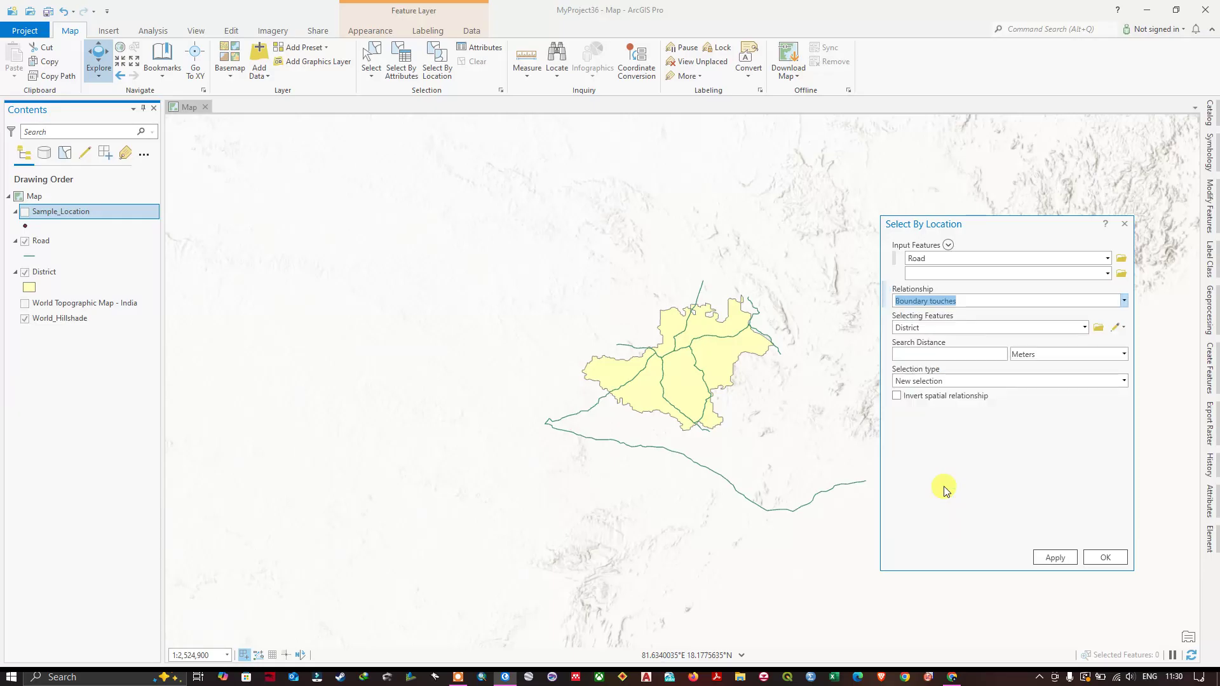
click(1085, 327)
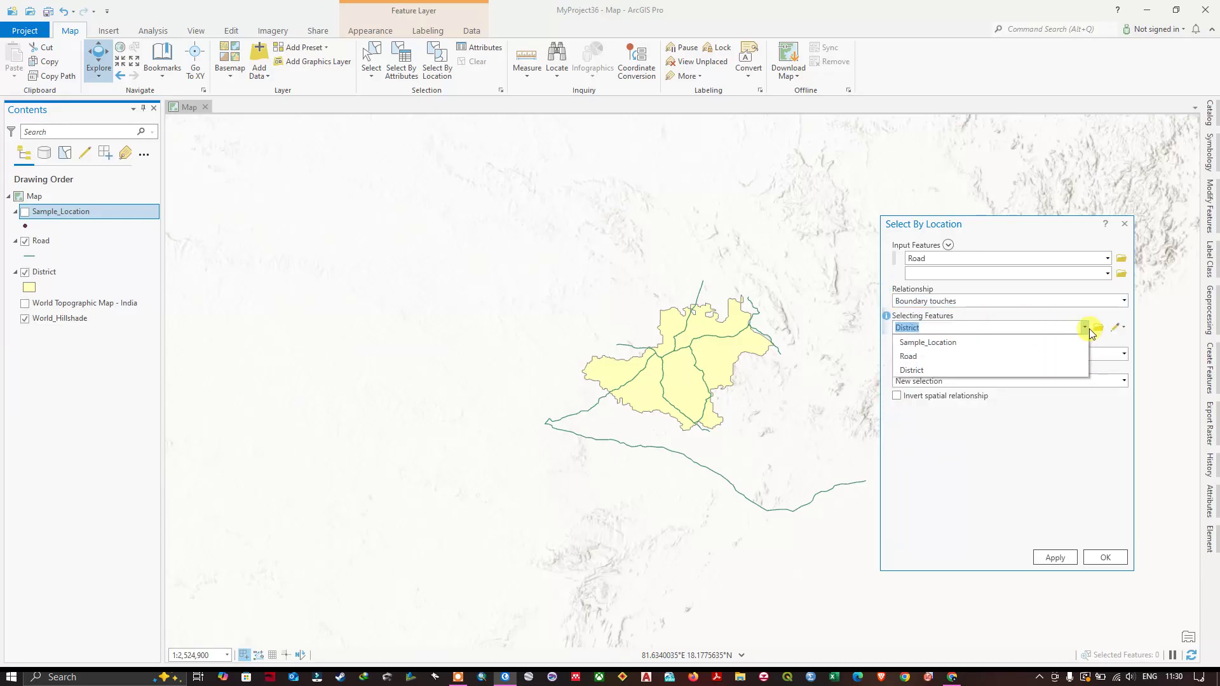
click(935, 371)
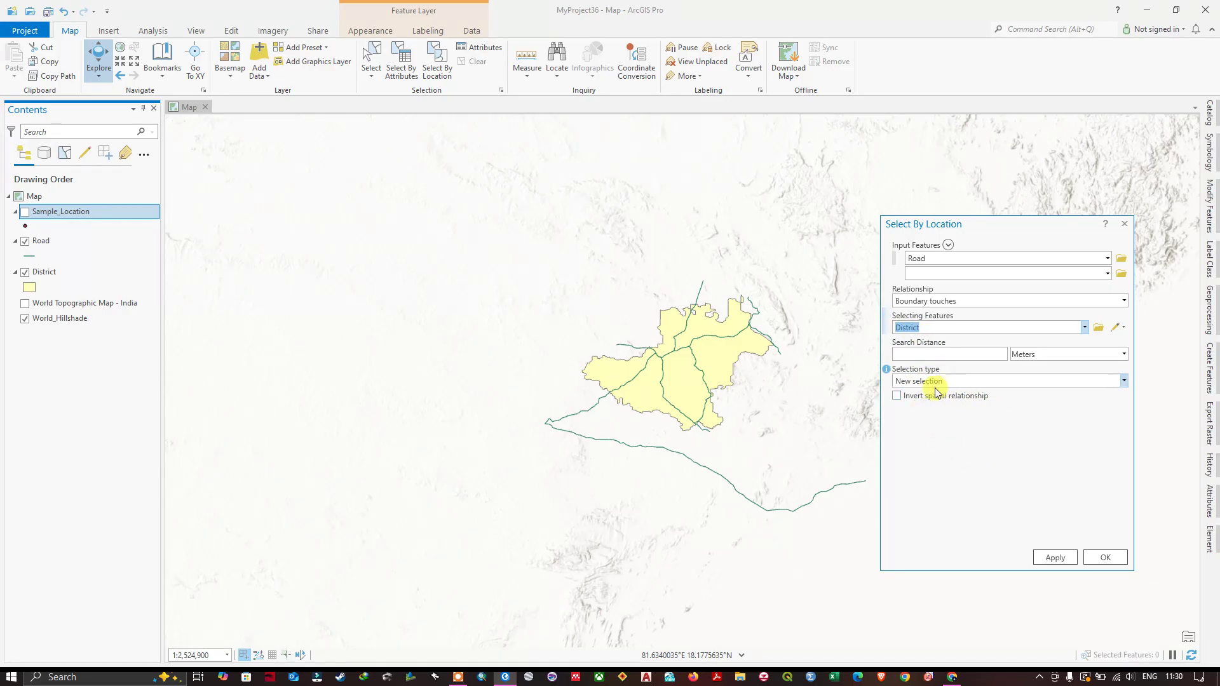
Apply Boundary touches to select the three roads touching the districts, zooming in to inspect them.
click(1064, 558)
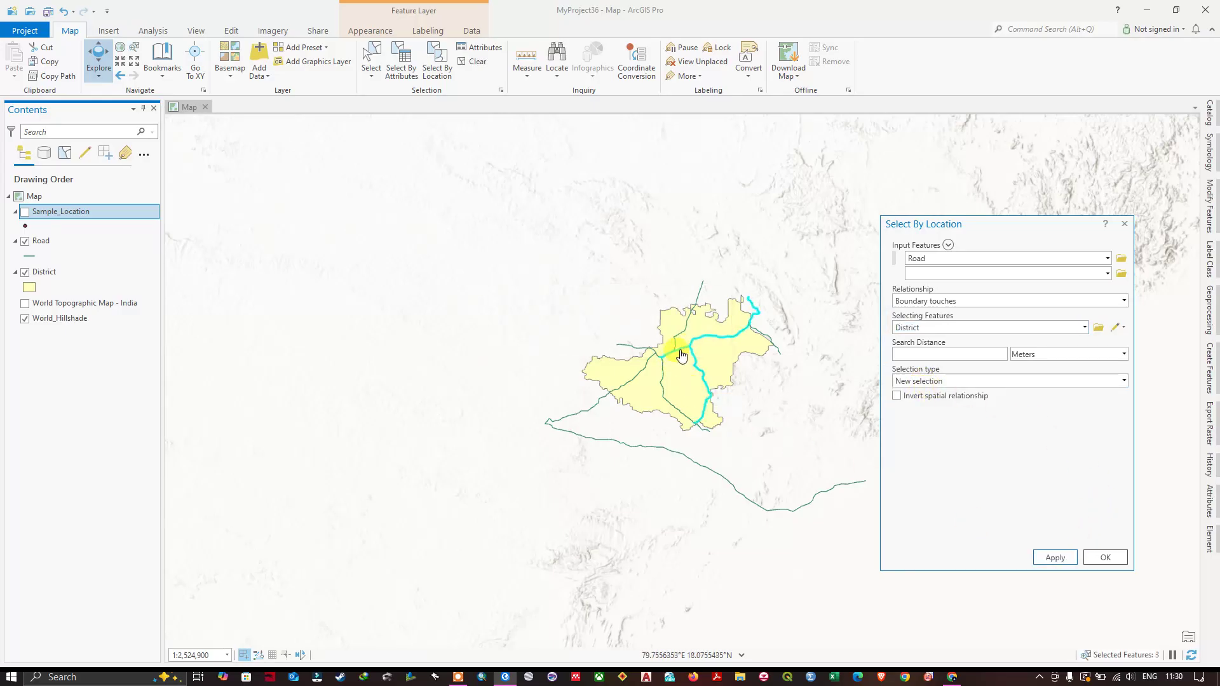
scroll(715, 343, up, 3)
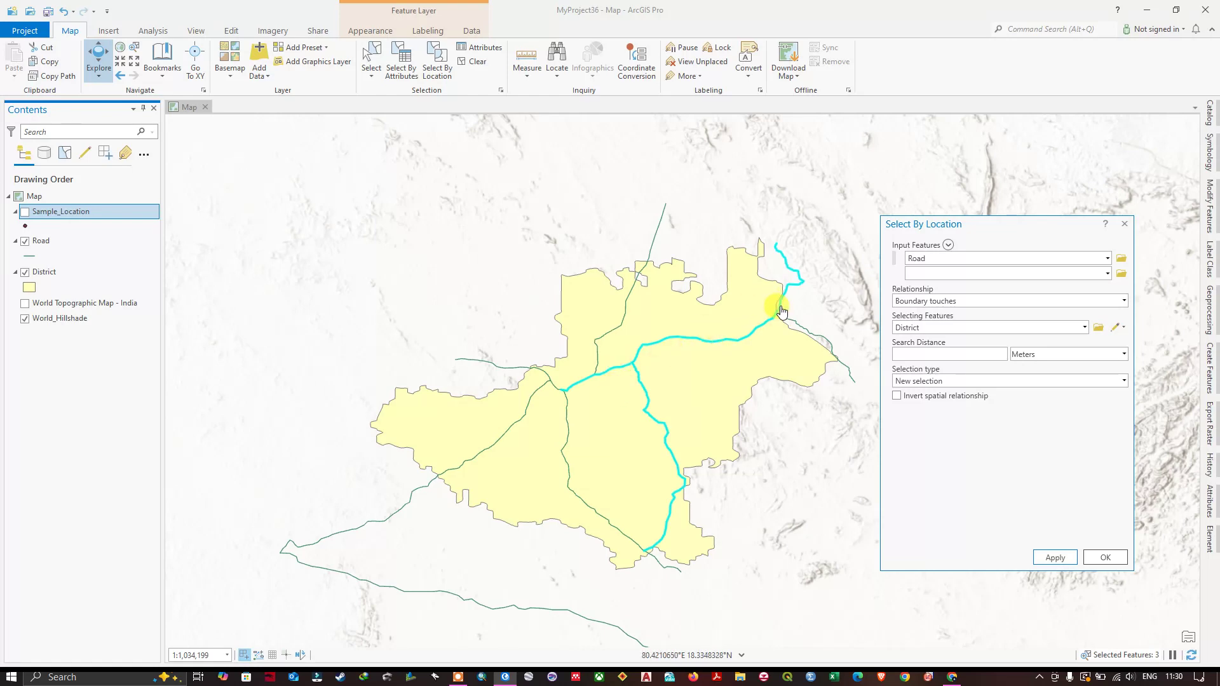
scroll(767, 482, up, 2)
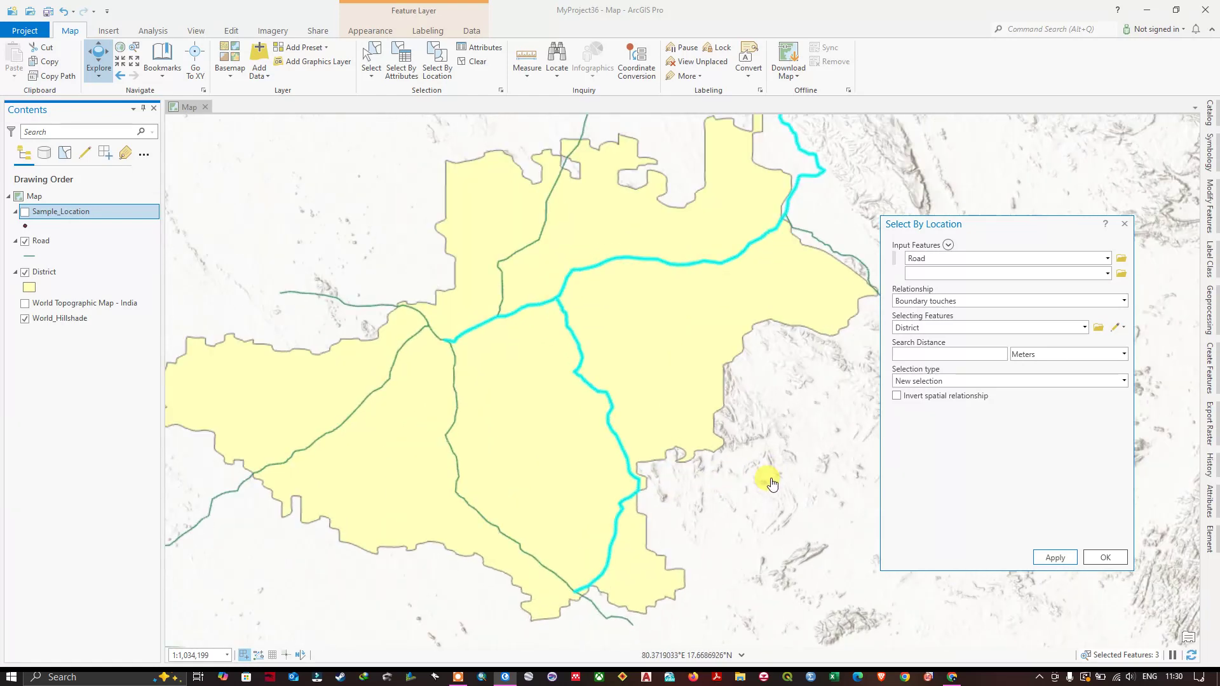
scroll(540, 276, down, 3)
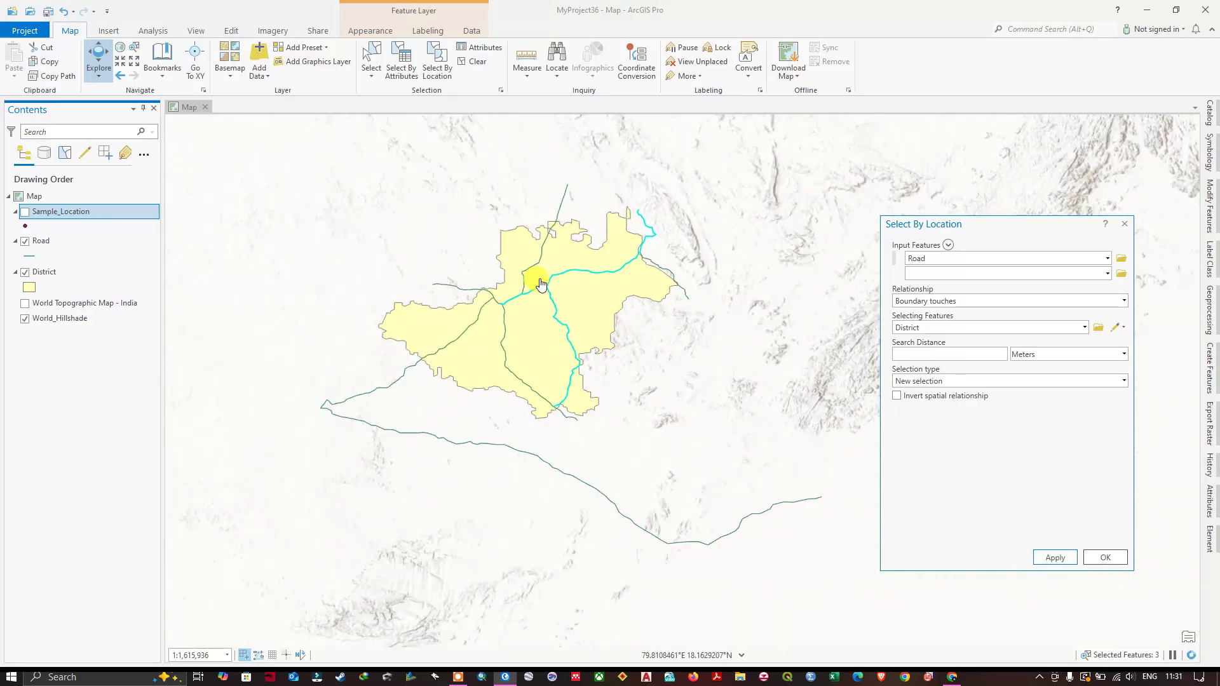
scroll(644, 242, up, 3)
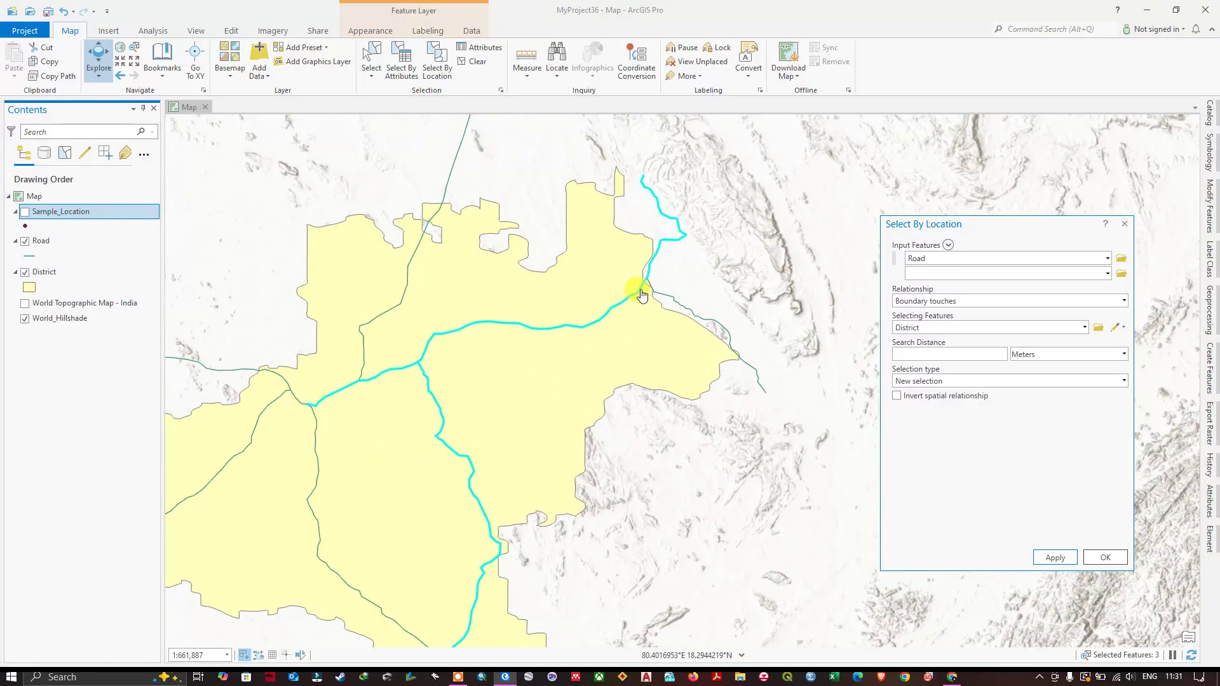
scroll(543, 442, down, 4)
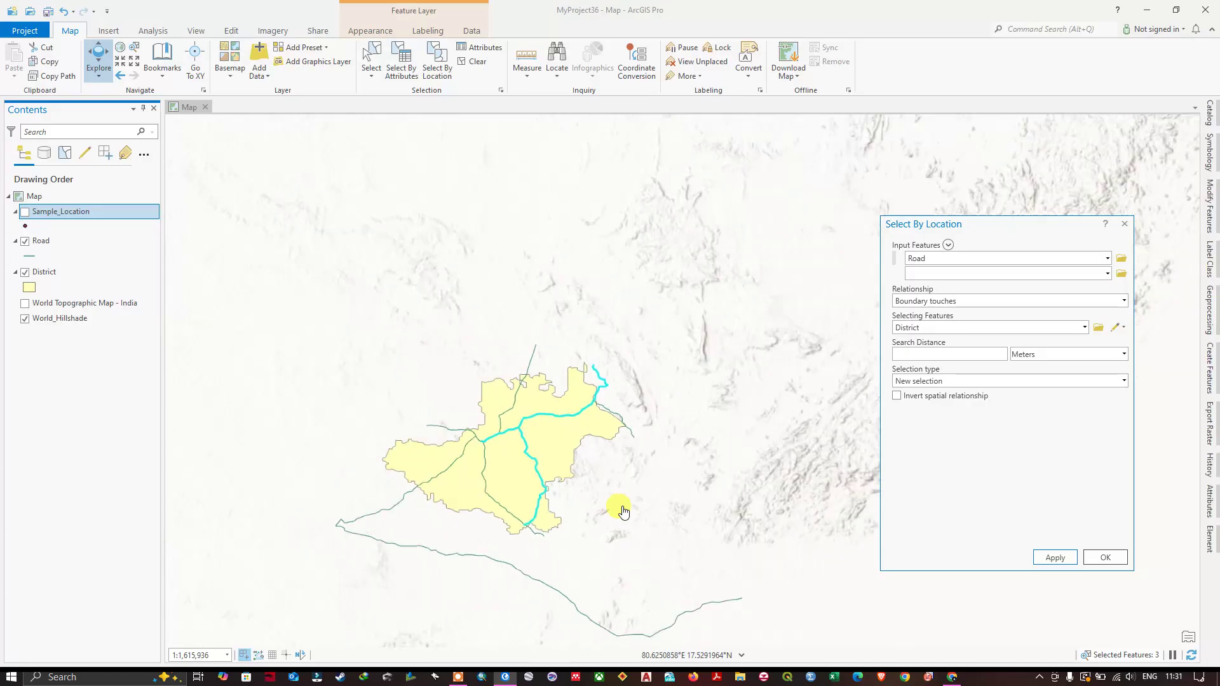
scroll(621, 512, down, 2)
scroll(581, 497, up, 3)
scroll(585, 498, up, 2)
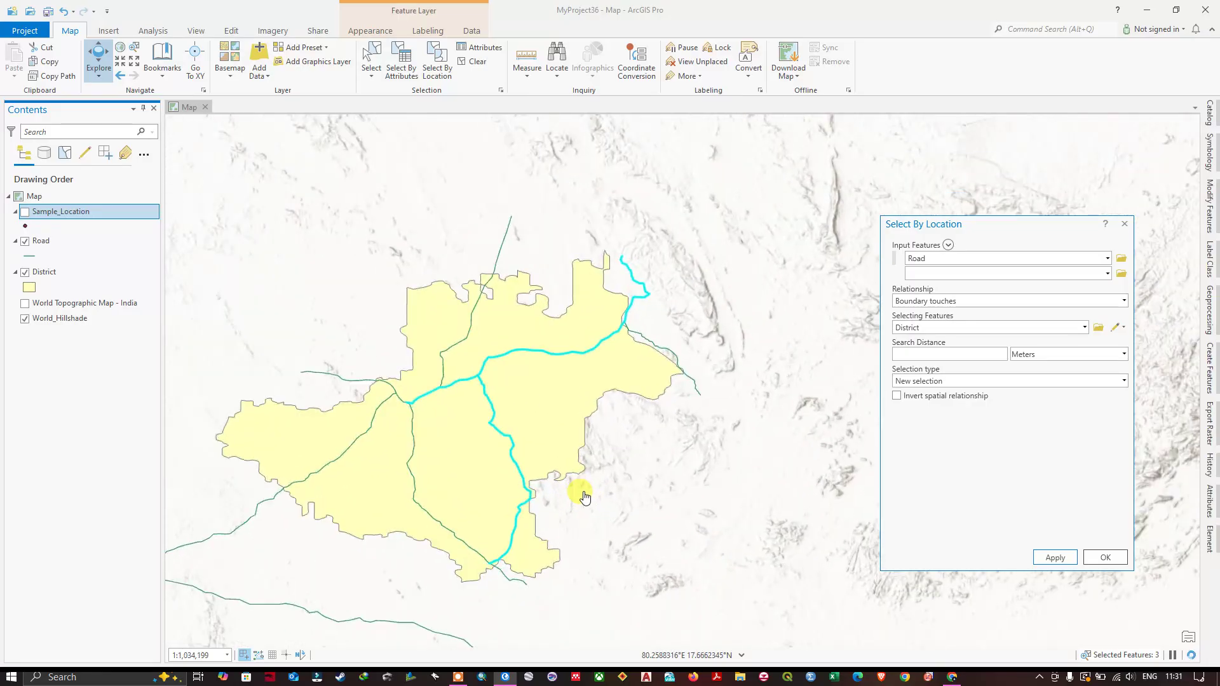
scroll(643, 475, down, 3)
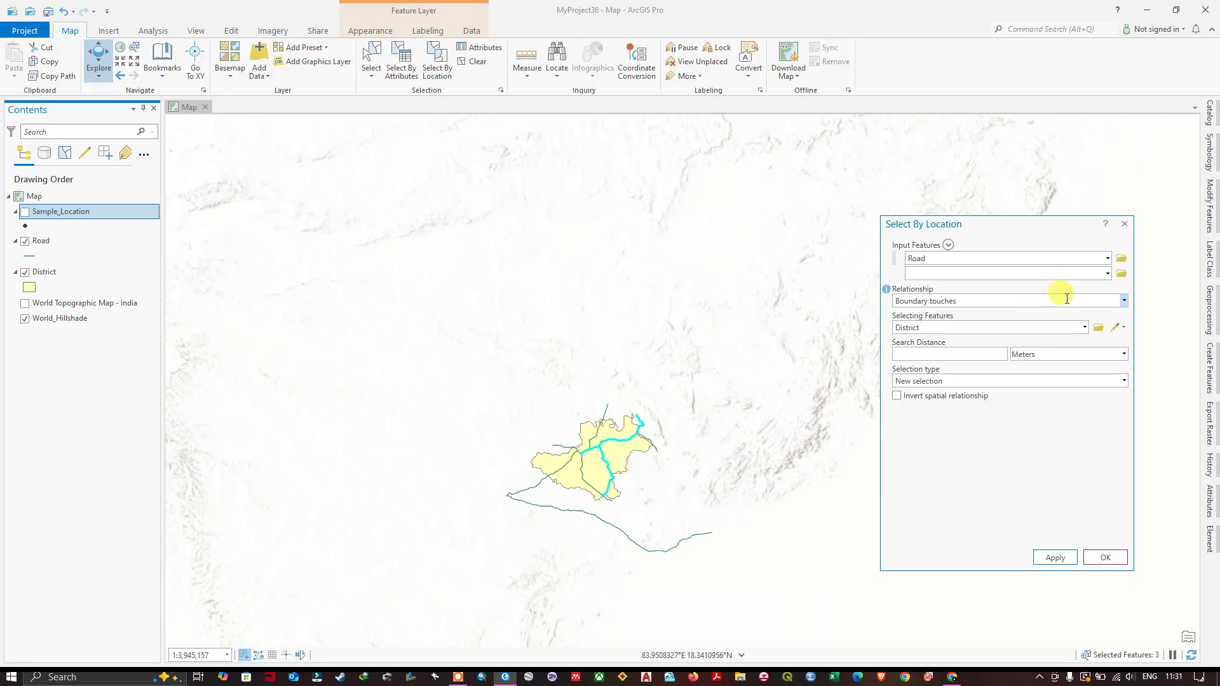
Keeping Boundary touches, remove the touching roads using Remove from the current selection.
click(1123, 381)
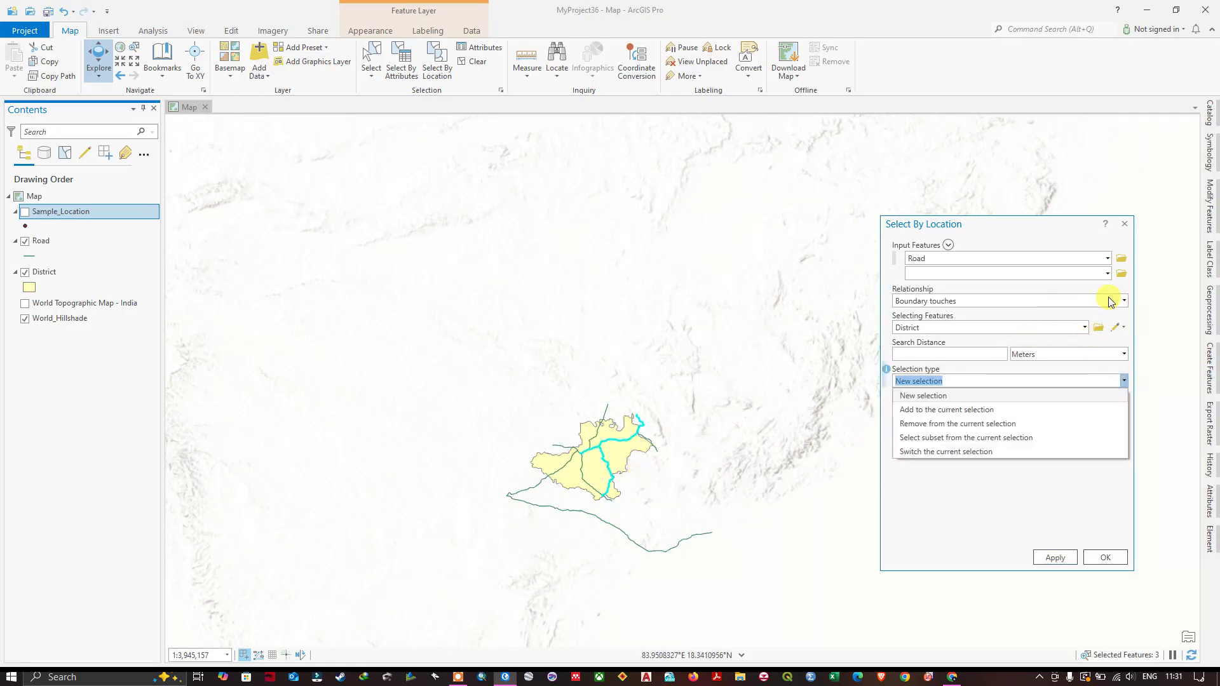
click(1128, 300)
click(1128, 301)
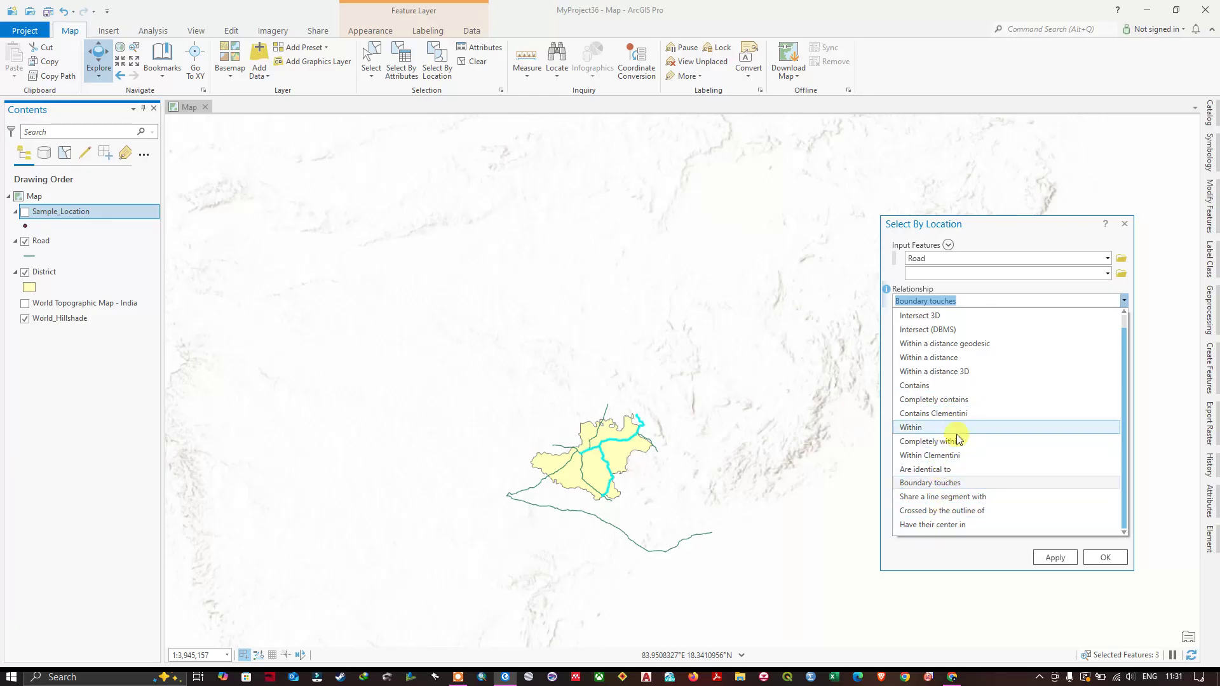
click(948, 555)
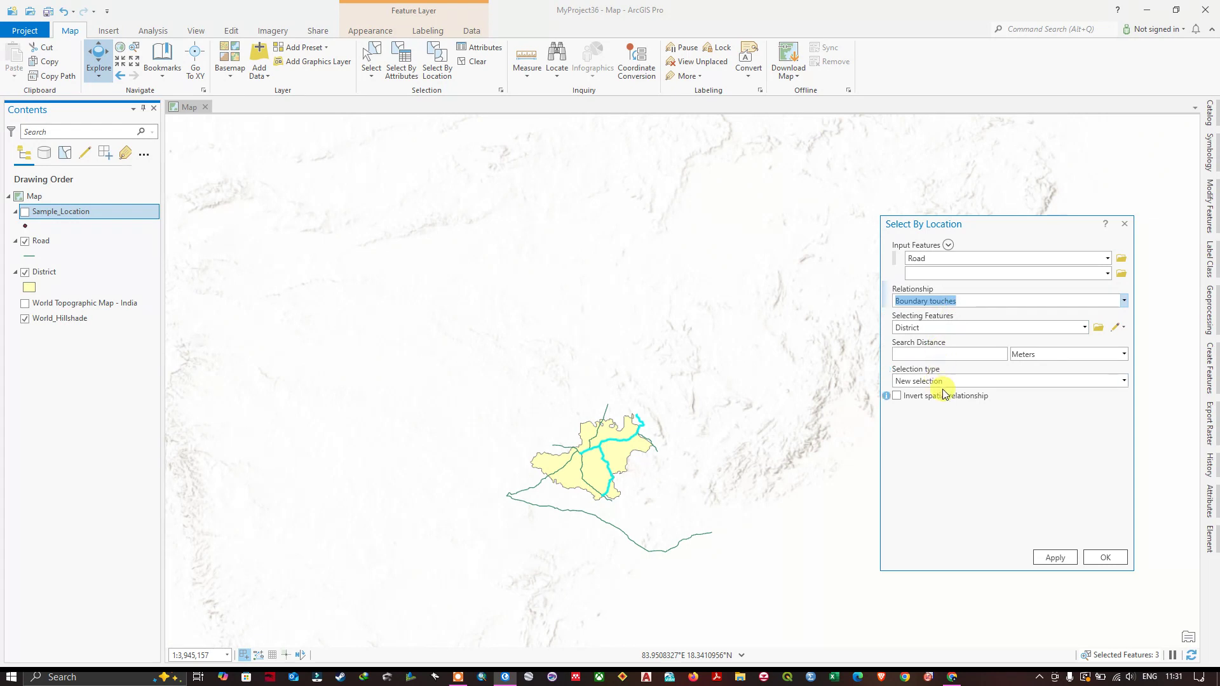
click(1122, 381)
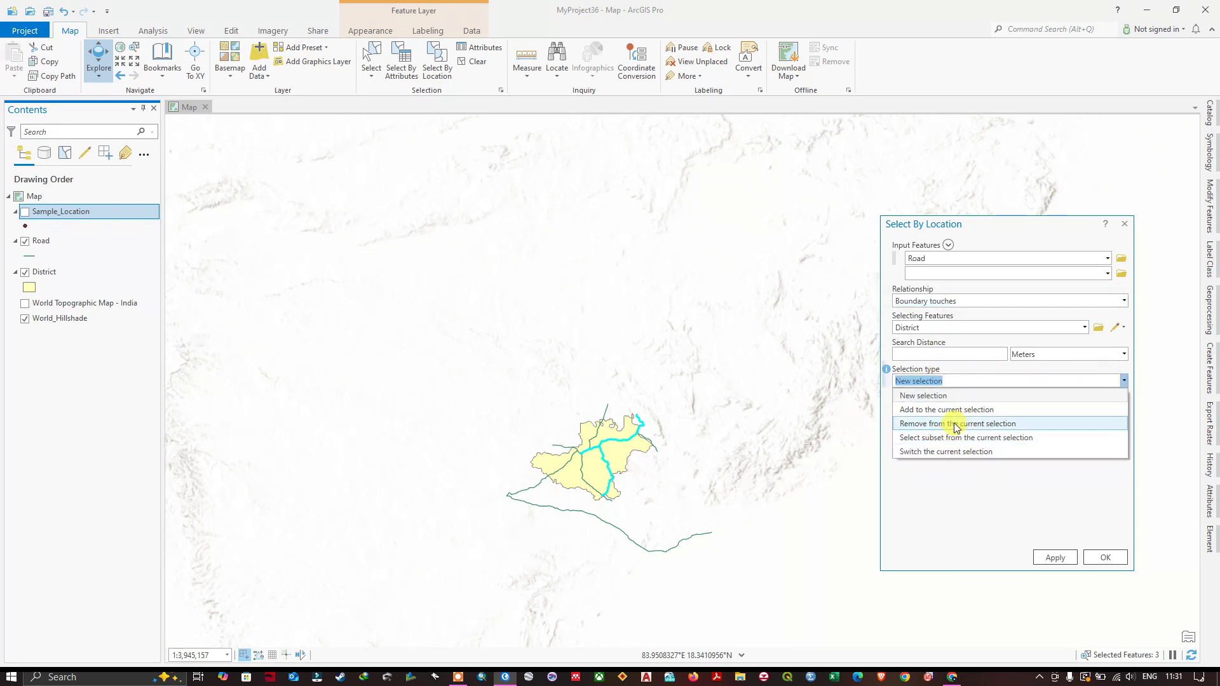
click(947, 423)
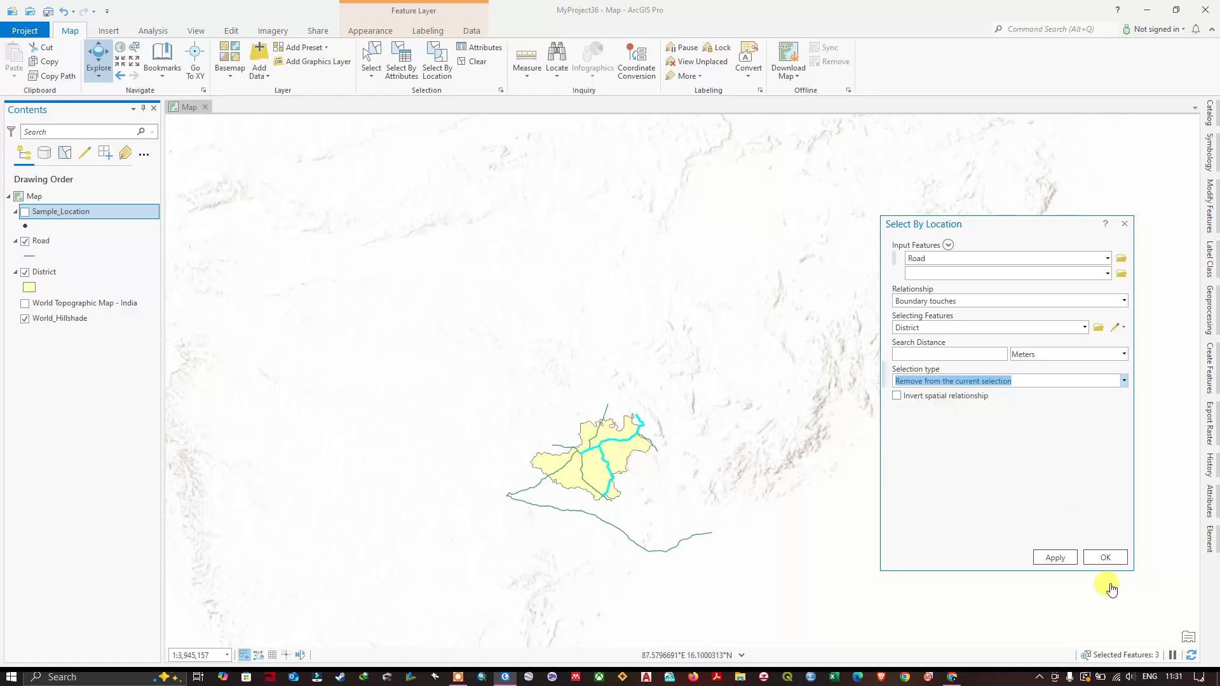
click(1054, 559)
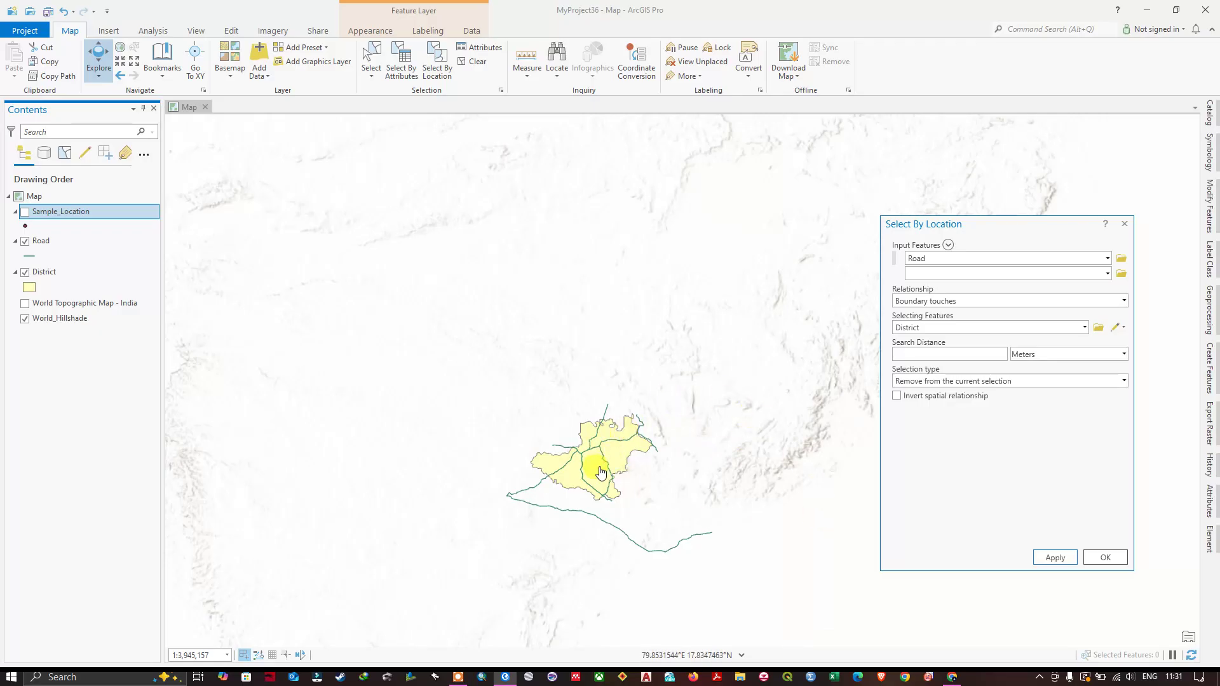
Change the Selection type to Add to the current selection.
click(1124, 381)
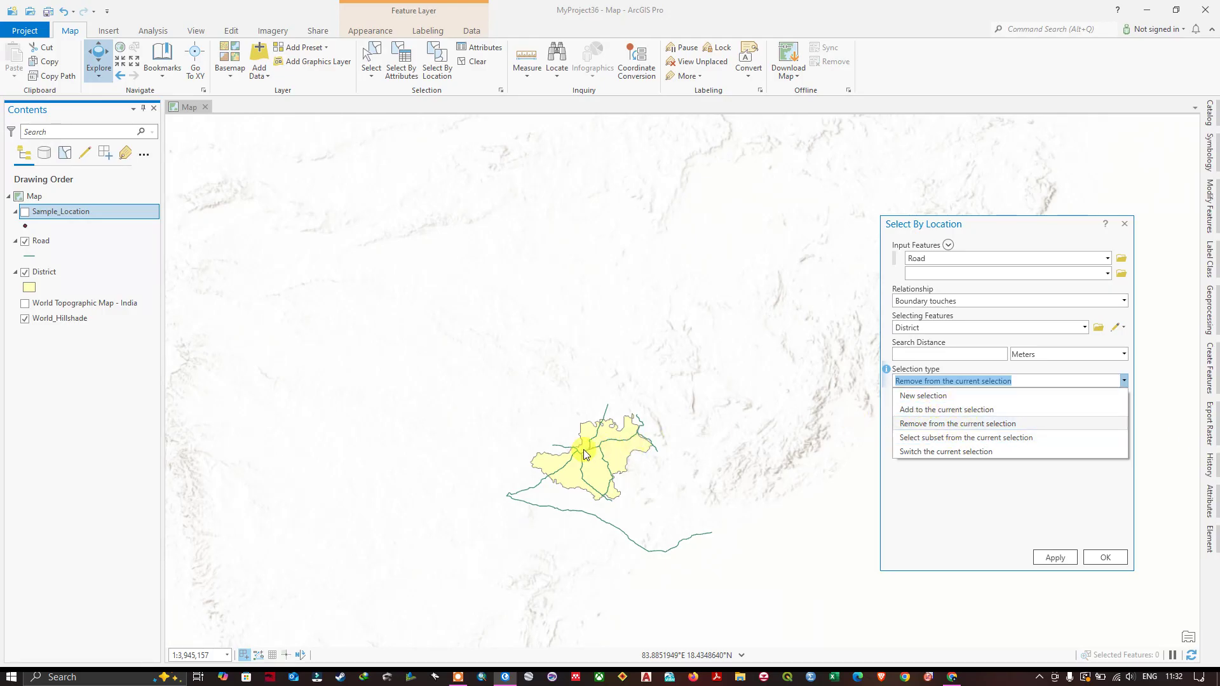
click(905, 501)
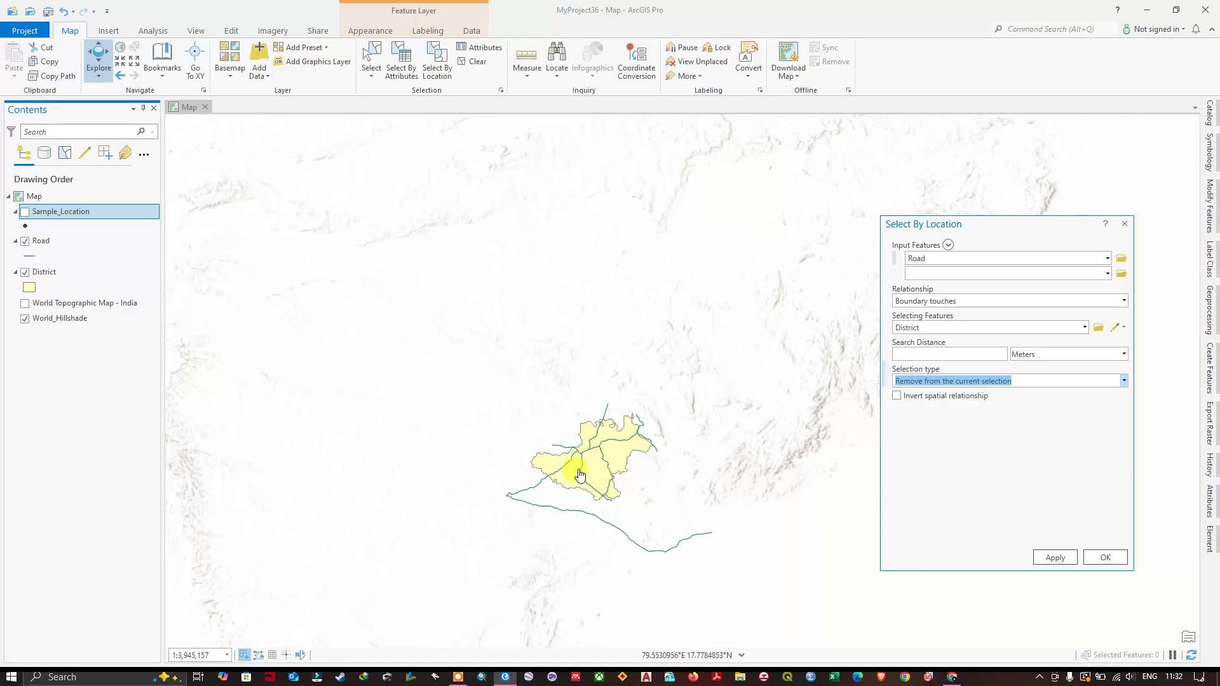
click(1122, 381)
click(953, 409)
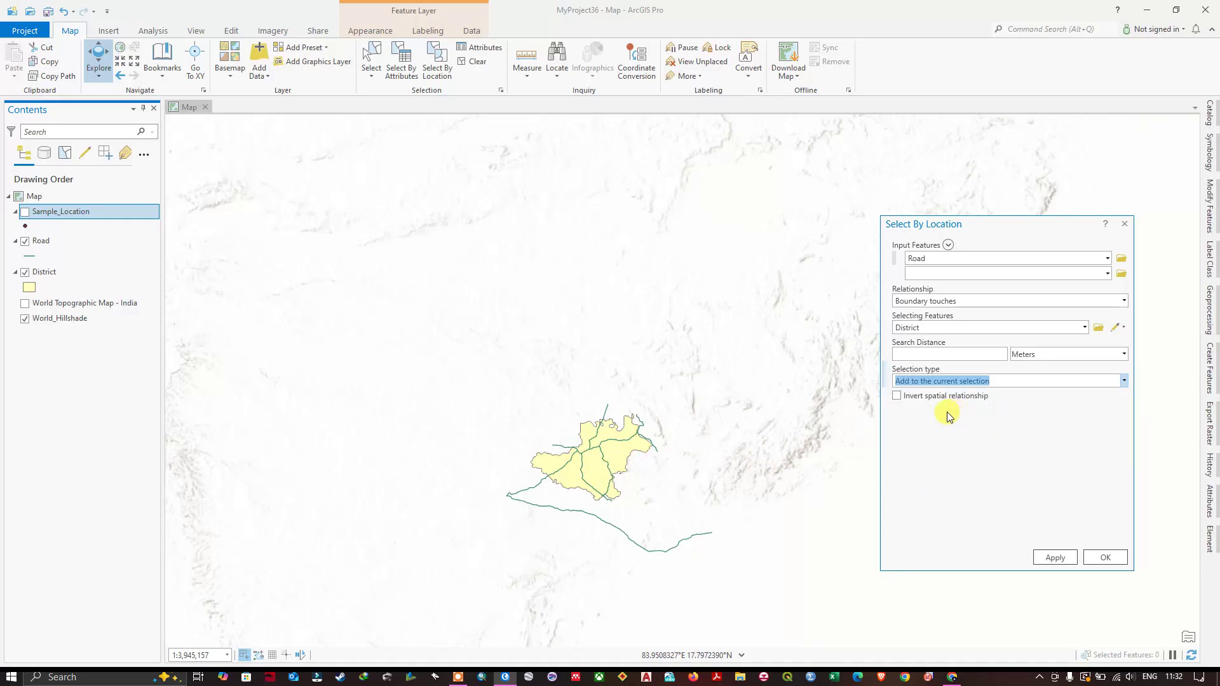